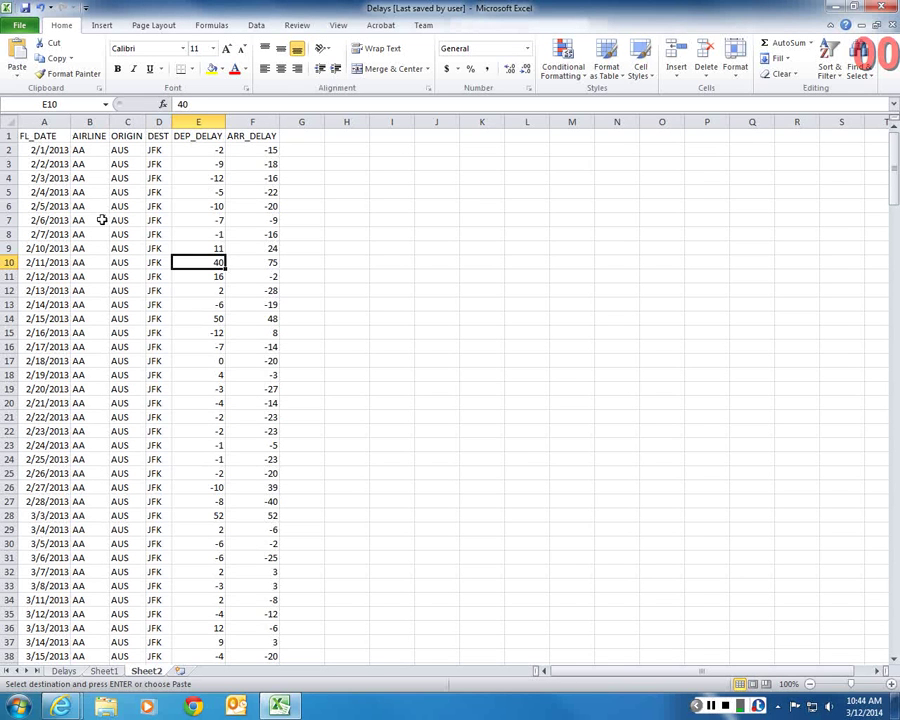
Select the DEP_DELAY column down to its last row, then clear the selection
click(199, 140)
key(ctrl+shift+Down)
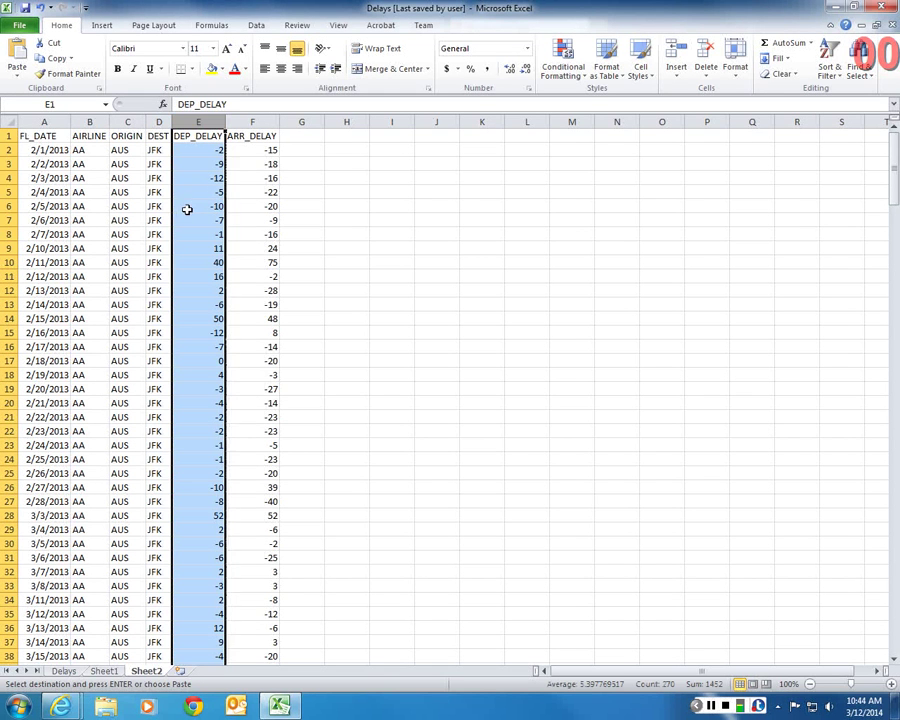
click(251, 151)
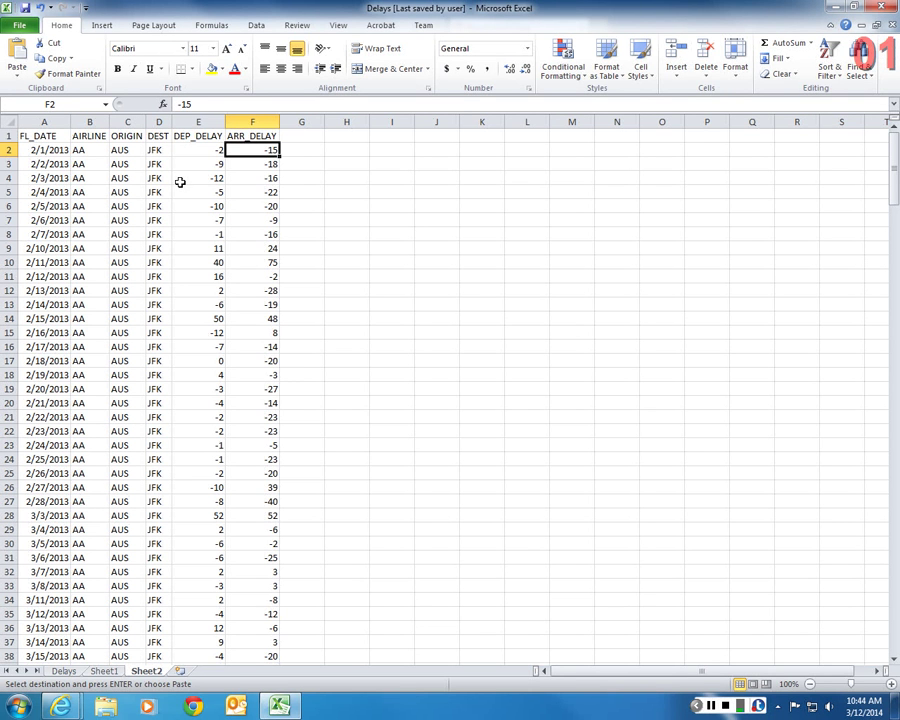
Select the DEP_DELAY and ARR_DELAY data in E1:F270 and insert a Scatter with only Markers chart
click(202, 135)
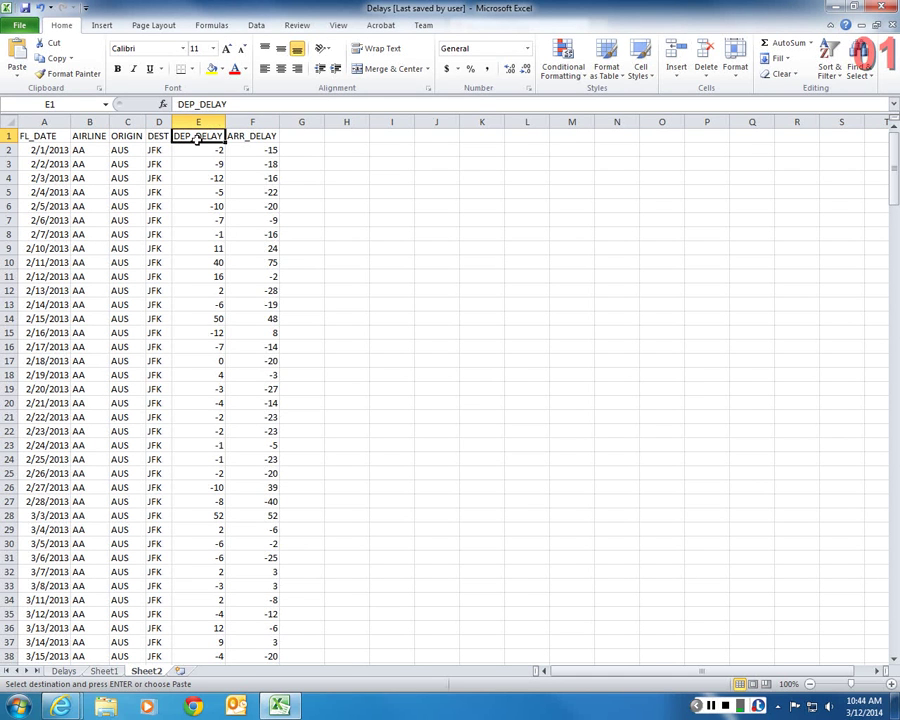
drag(196, 139, 257, 628)
key(alt+n)
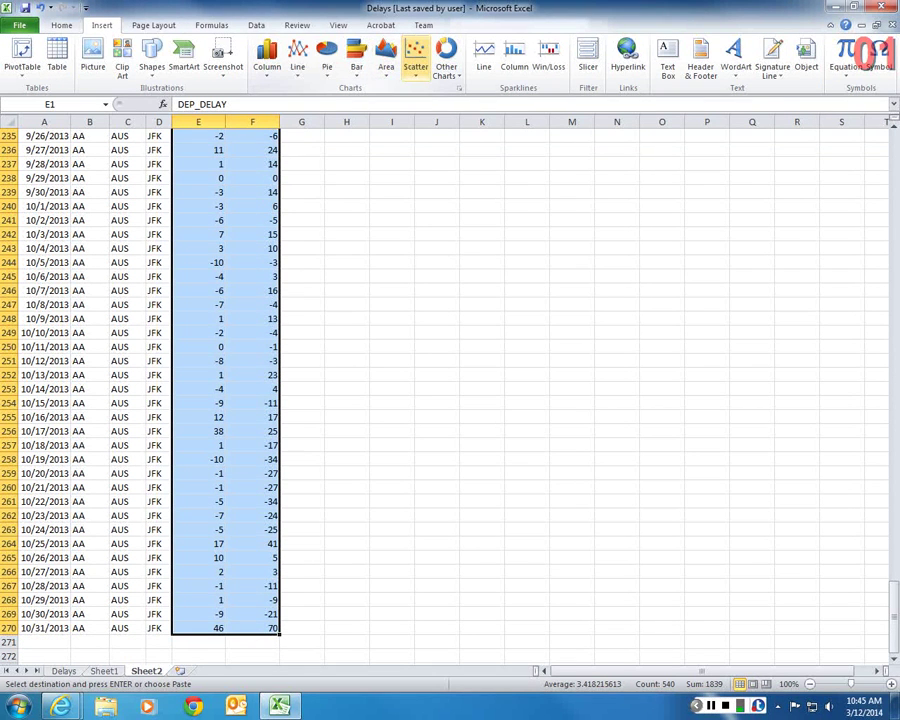
click(415, 60)
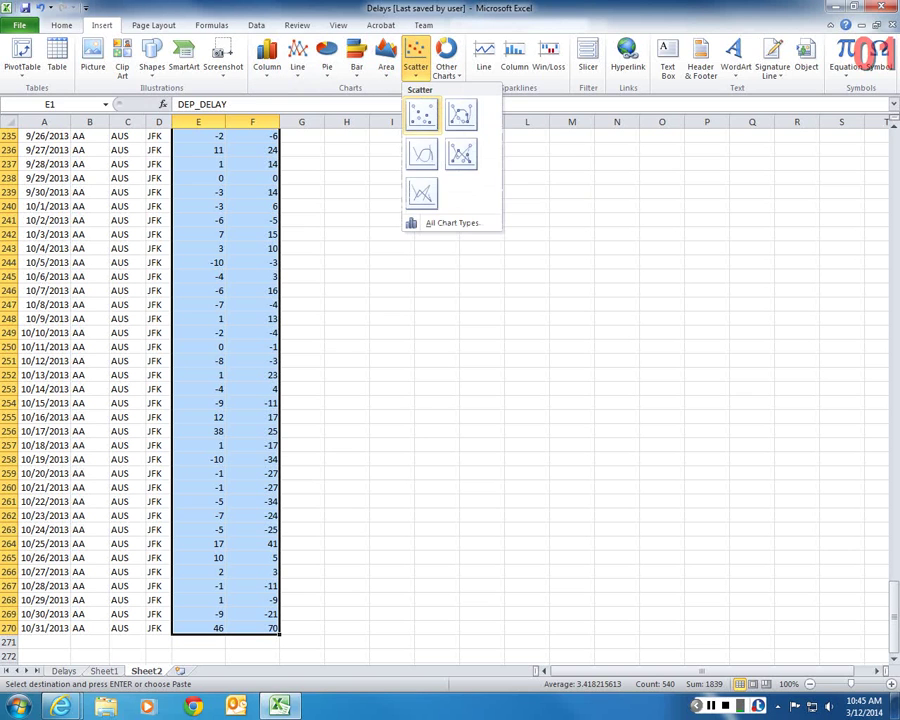
click(421, 116)
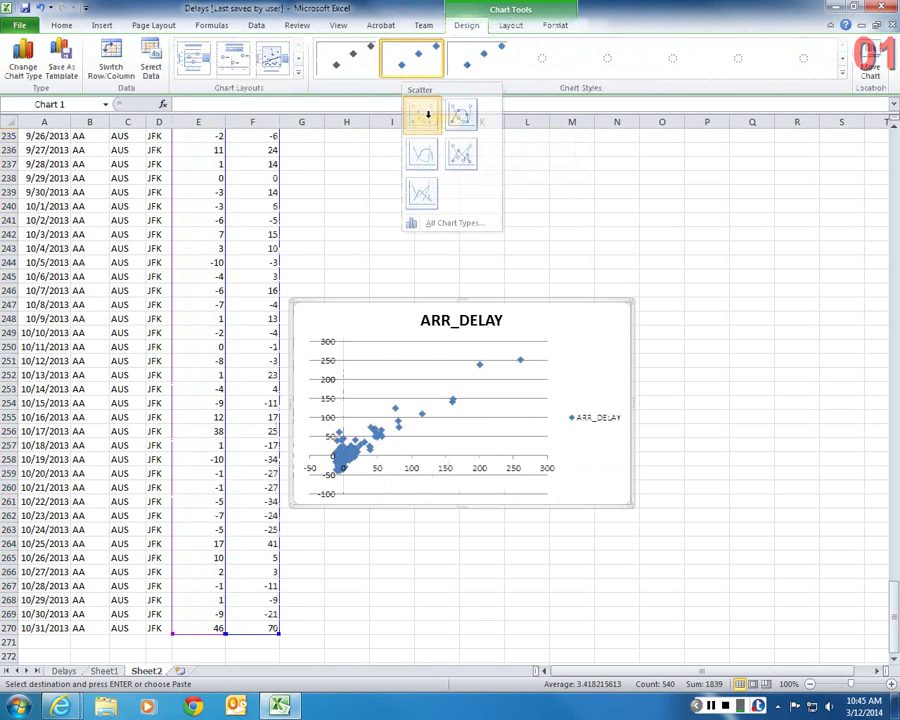
Drag the ARR_DELAY scatter chart up and right to sit beside the data over columns H to N
drag(502, 296, 569, 217)
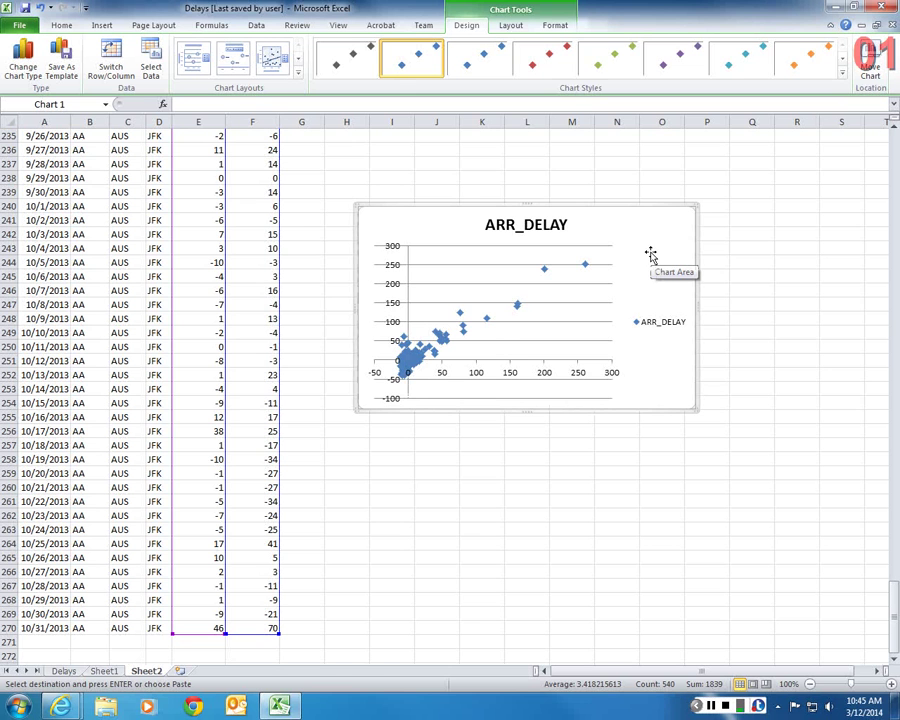
drag(658, 226, 662, 222)
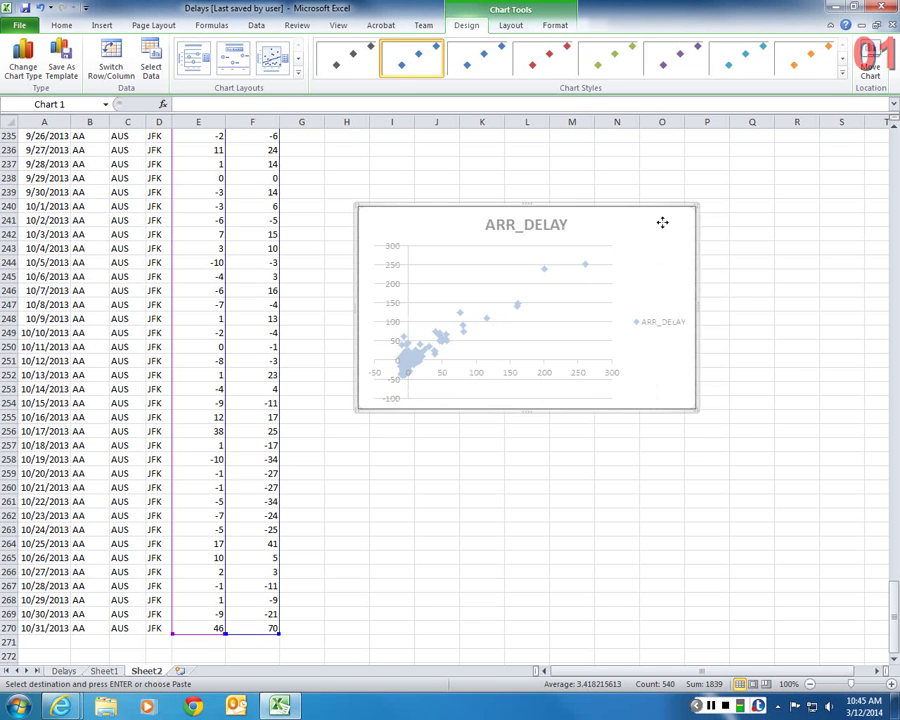
right_click(662, 222)
right_click(664, 222)
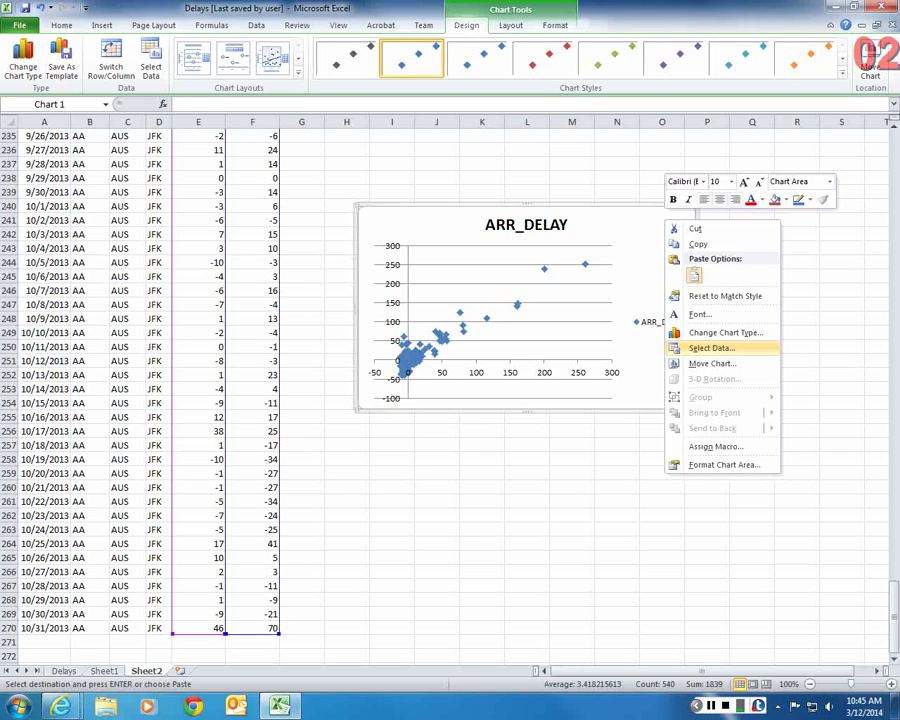
click(711, 348)
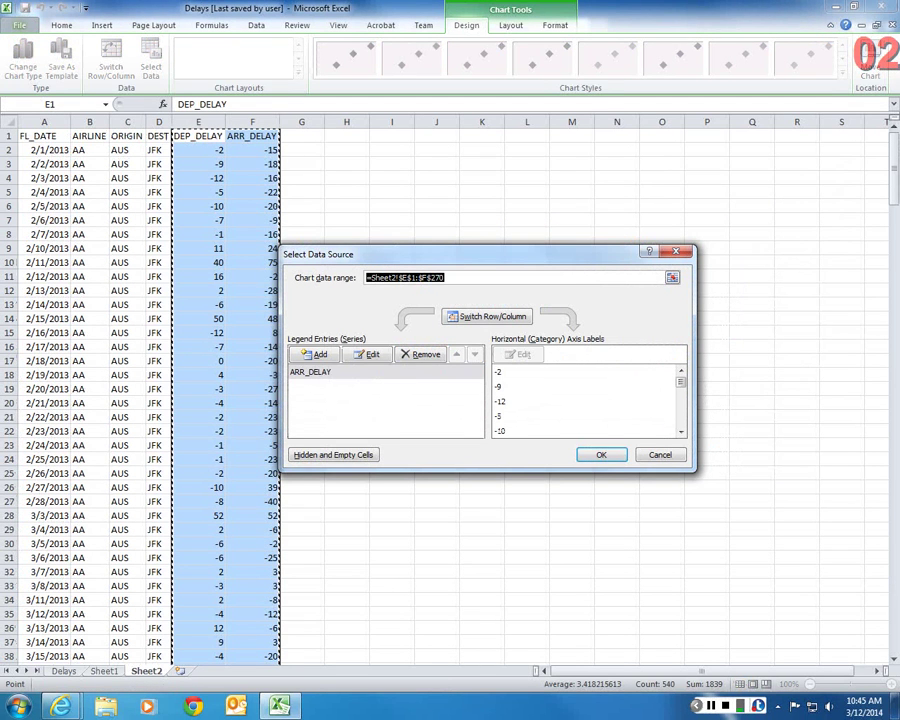
click(310, 371)
drag(400, 254, 491, 224)
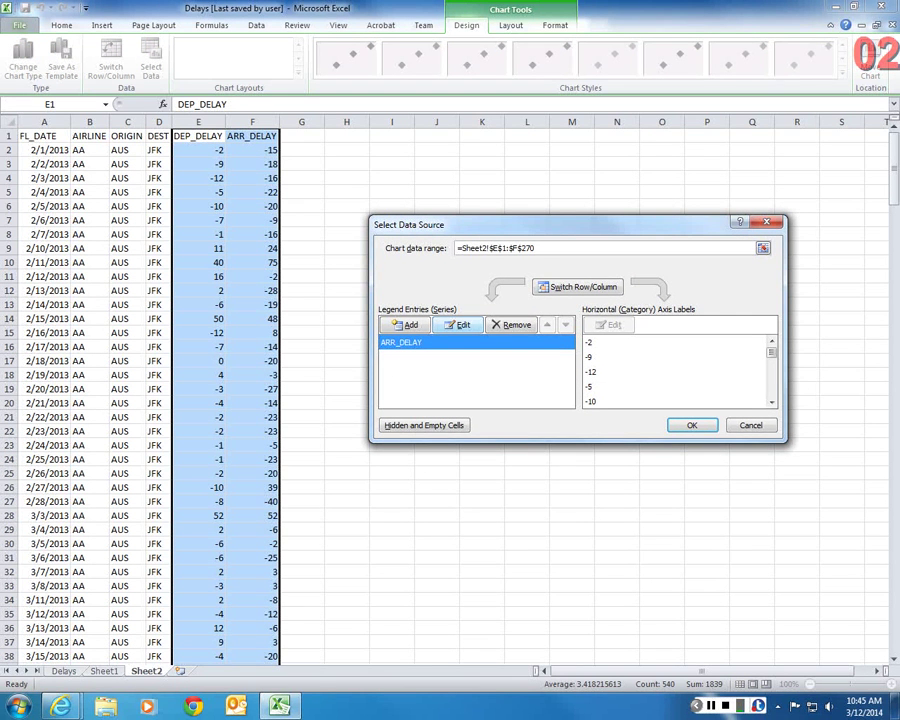
click(459, 325)
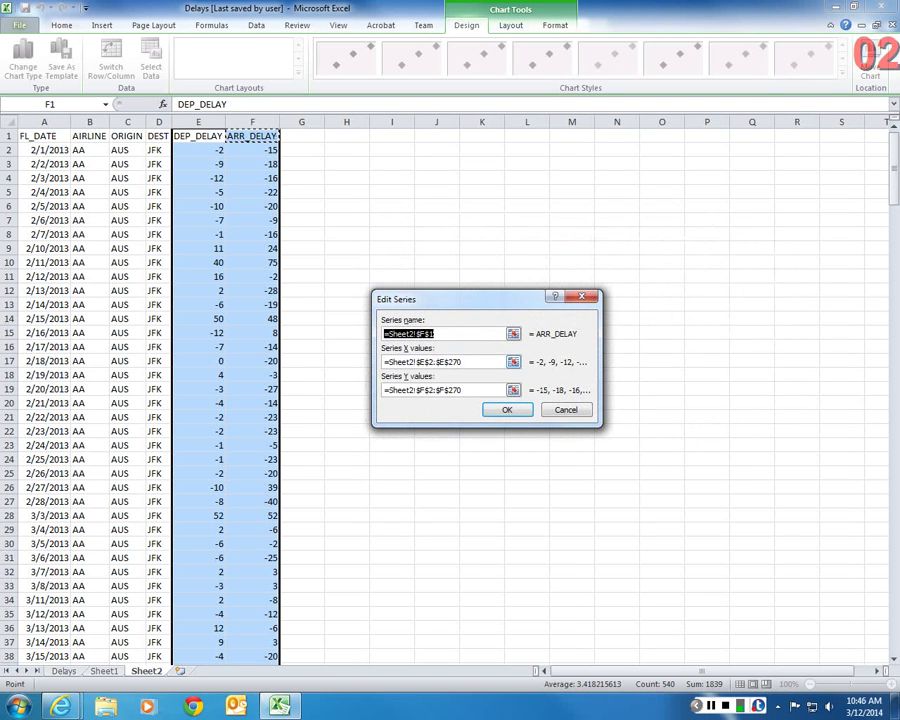
click(513, 361)
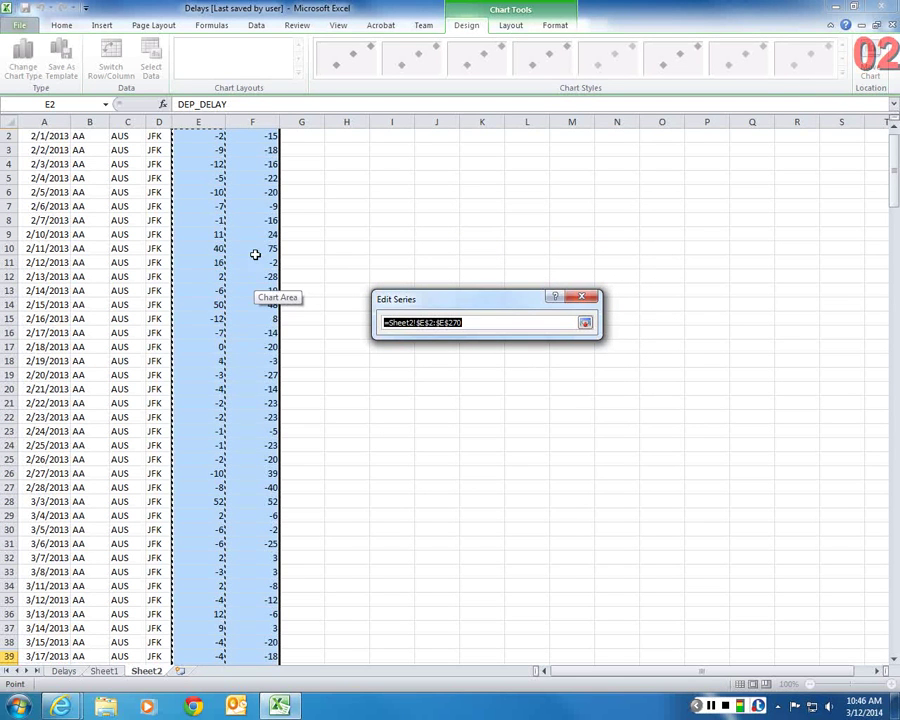
drag(893, 175, 893, 198)
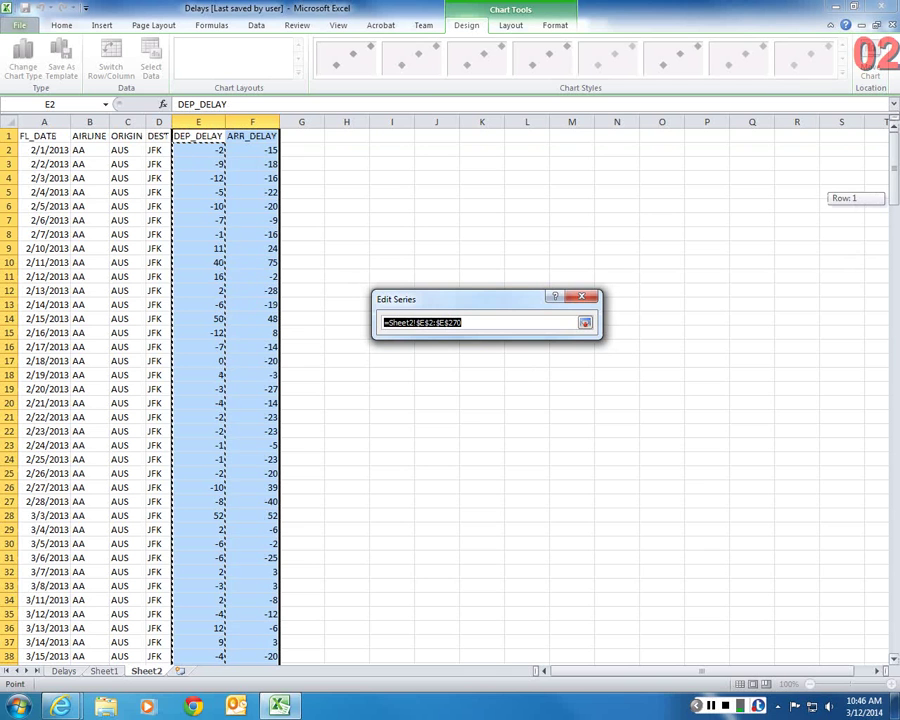
click(585, 322)
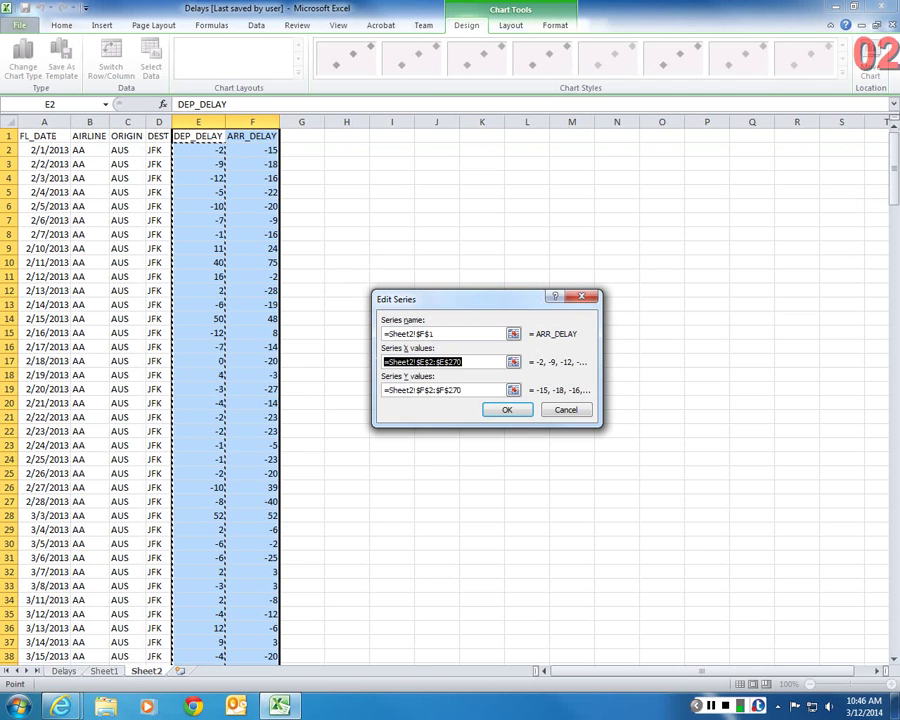
key(Tab)
click(513, 390)
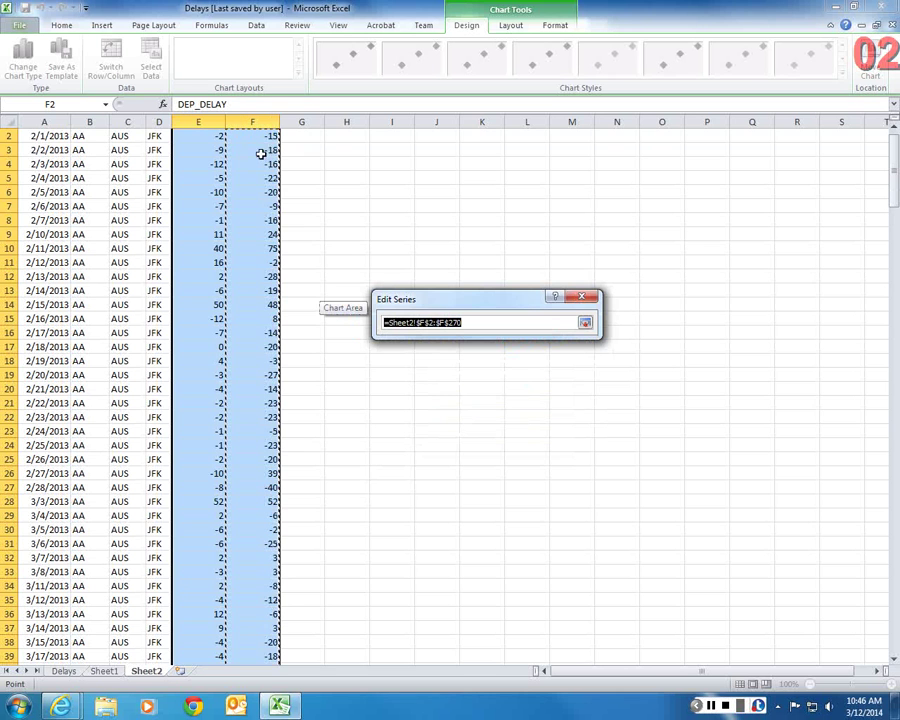
scroll(179, 197, up, 1)
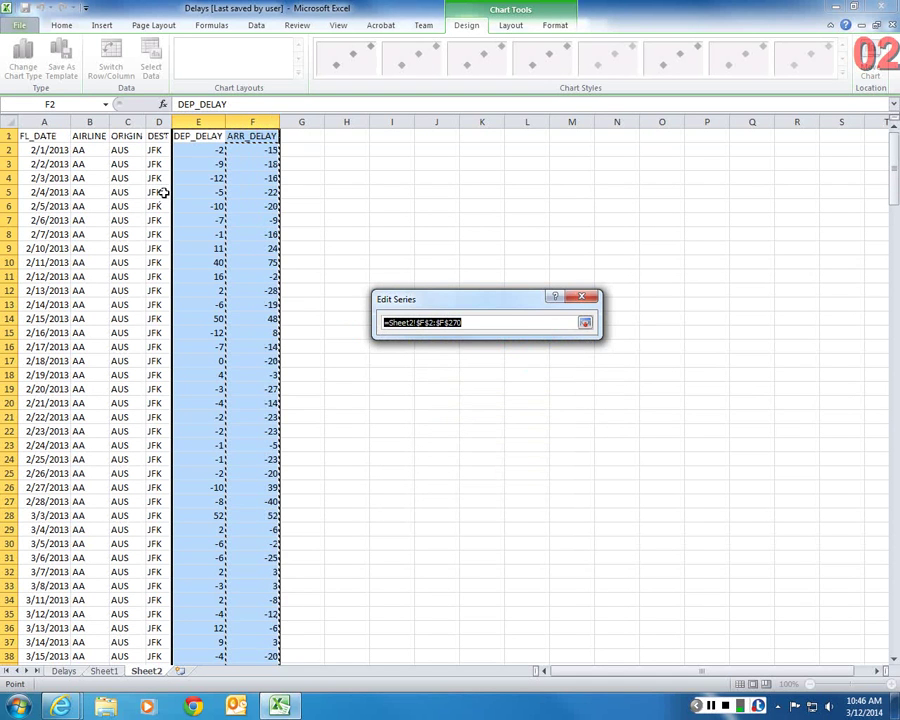
key(Return)
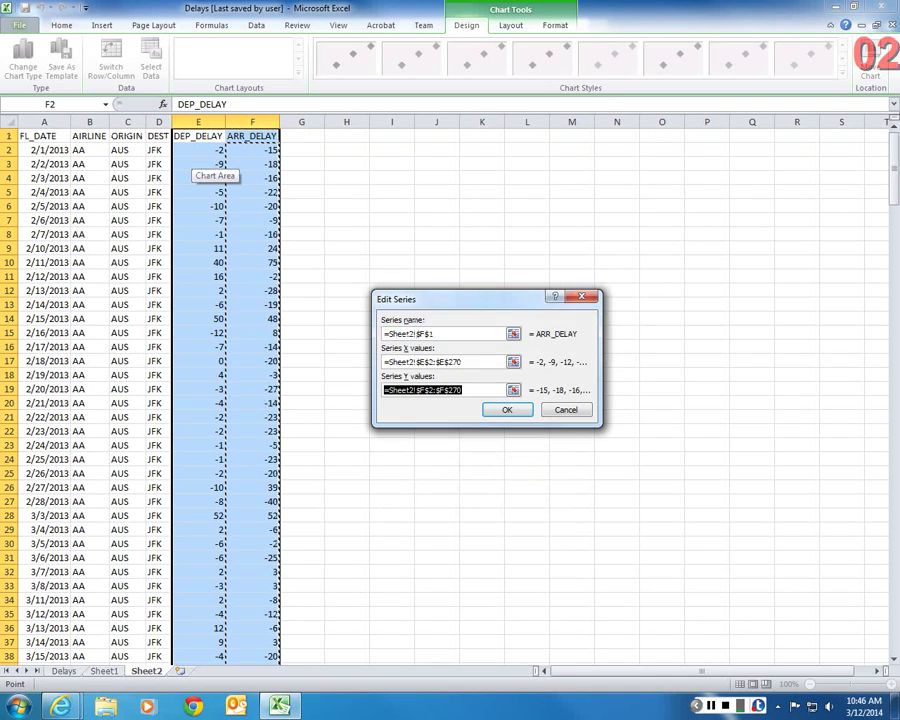
key(Return)
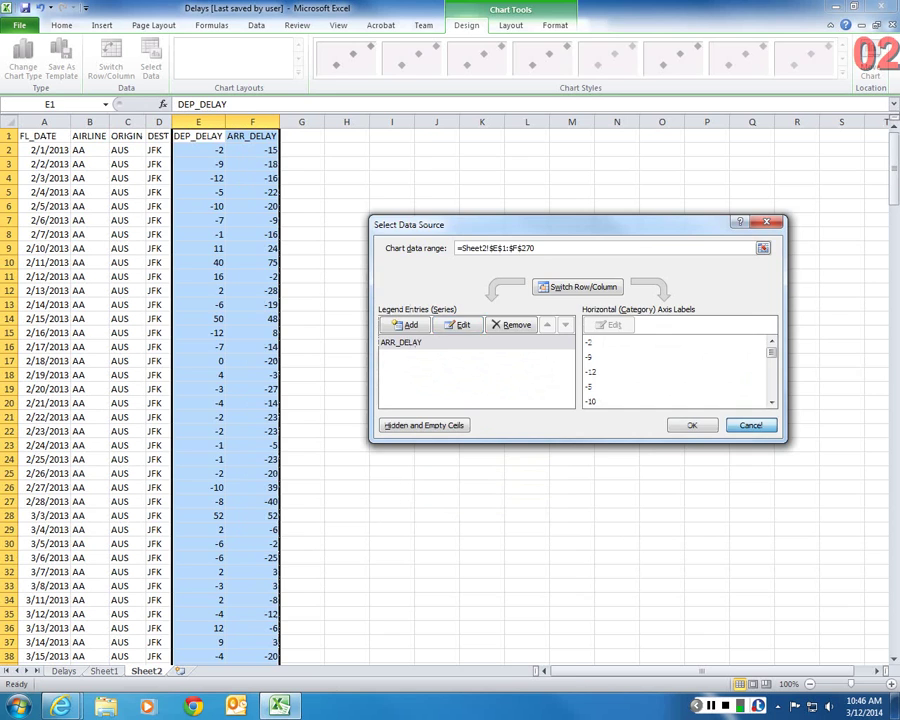
key(Return)
scroll(580, 400, down, 15)
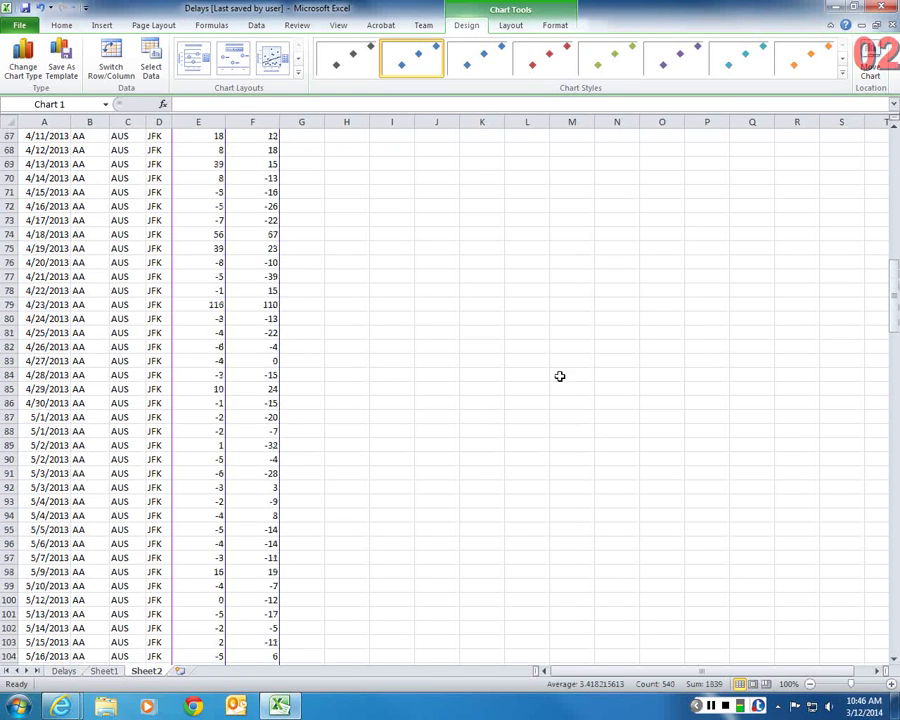
Scroll down to the chart and delete its ARR_DELAY legend
scroll(550, 358, down, 20)
scroll(554, 353, down, 19)
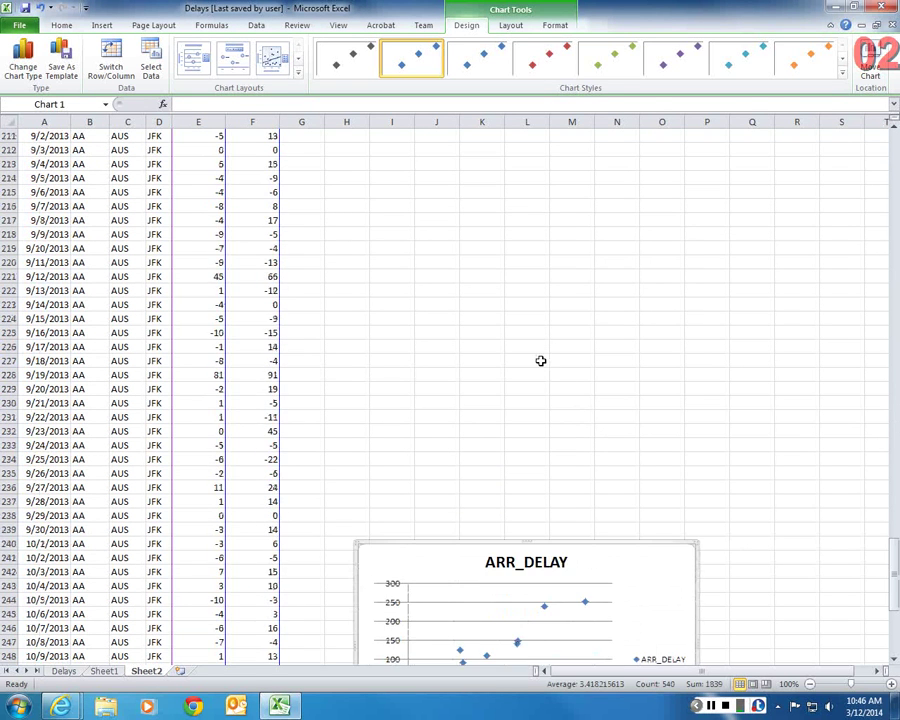
scroll(540, 358, down, 8)
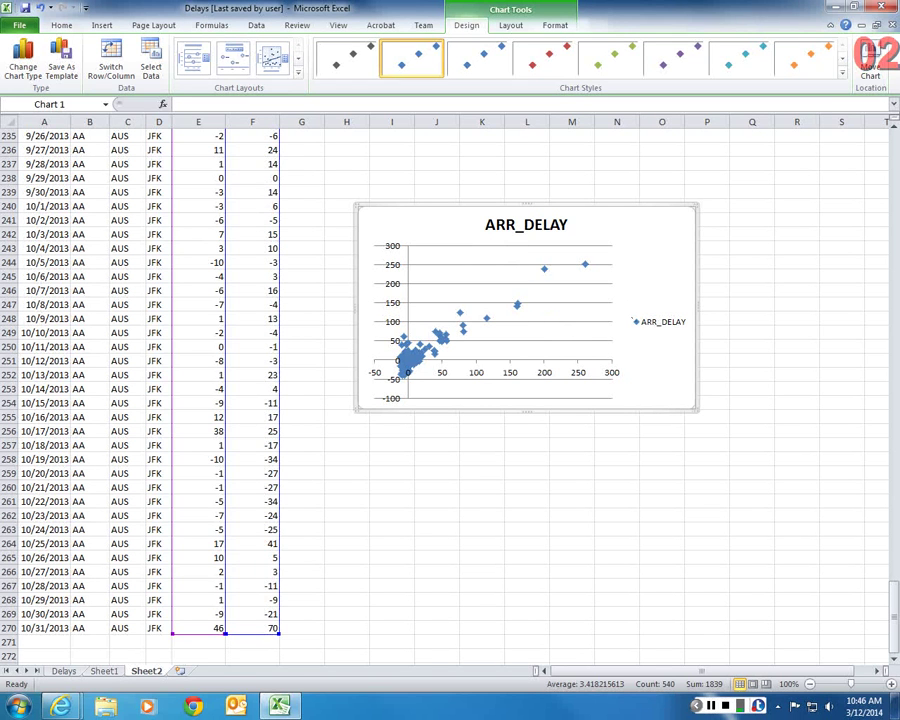
click(635, 321)
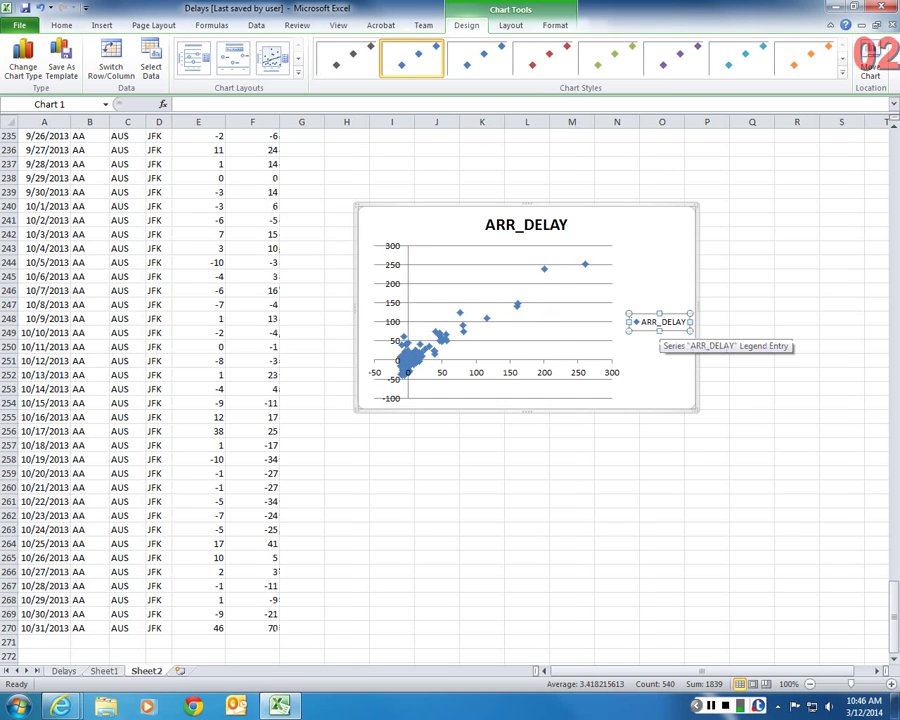
key(Delete)
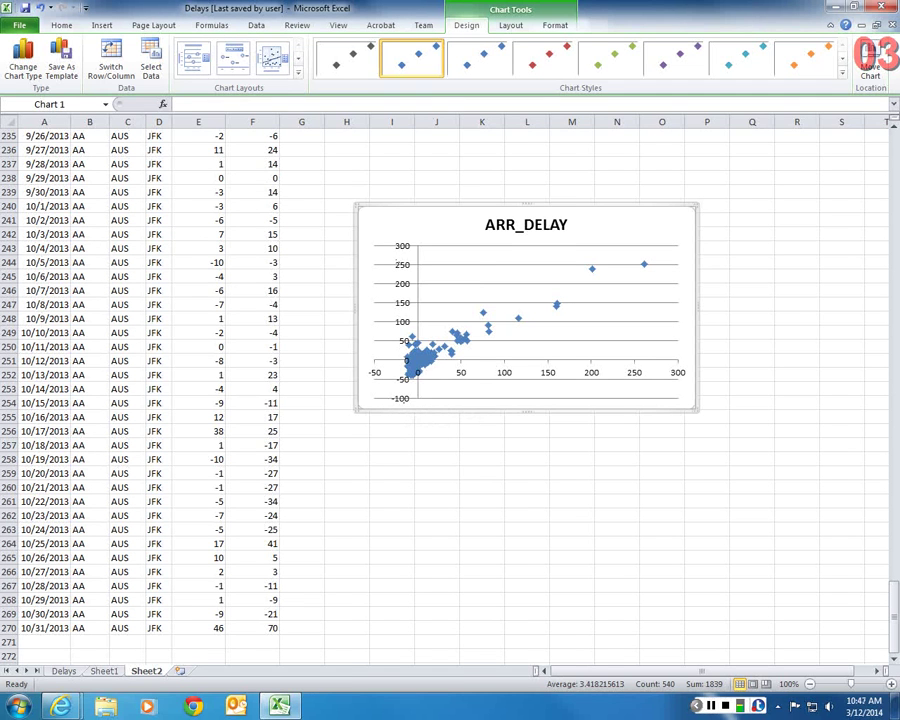
right_click(404, 246)
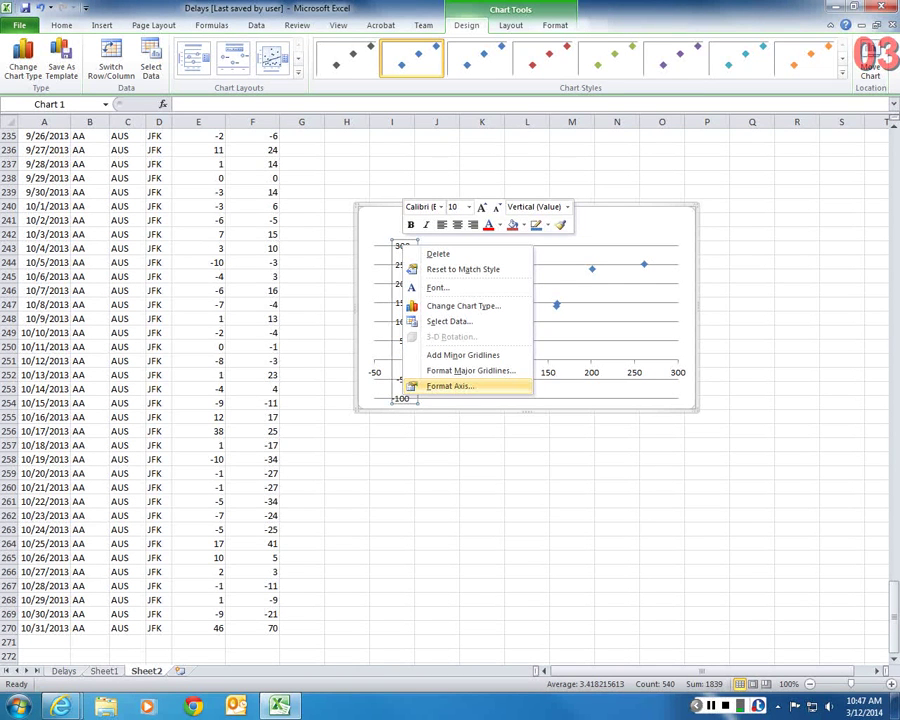
Set the horizontal axis to cross the vertical axis at a fixed value of -100
click(449, 386)
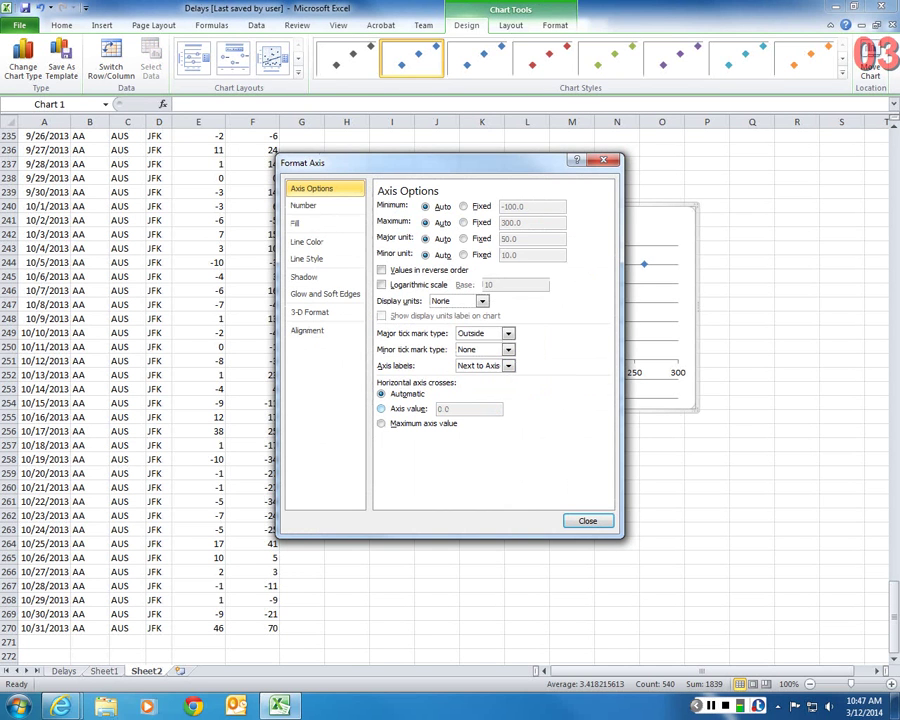
click(381, 408)
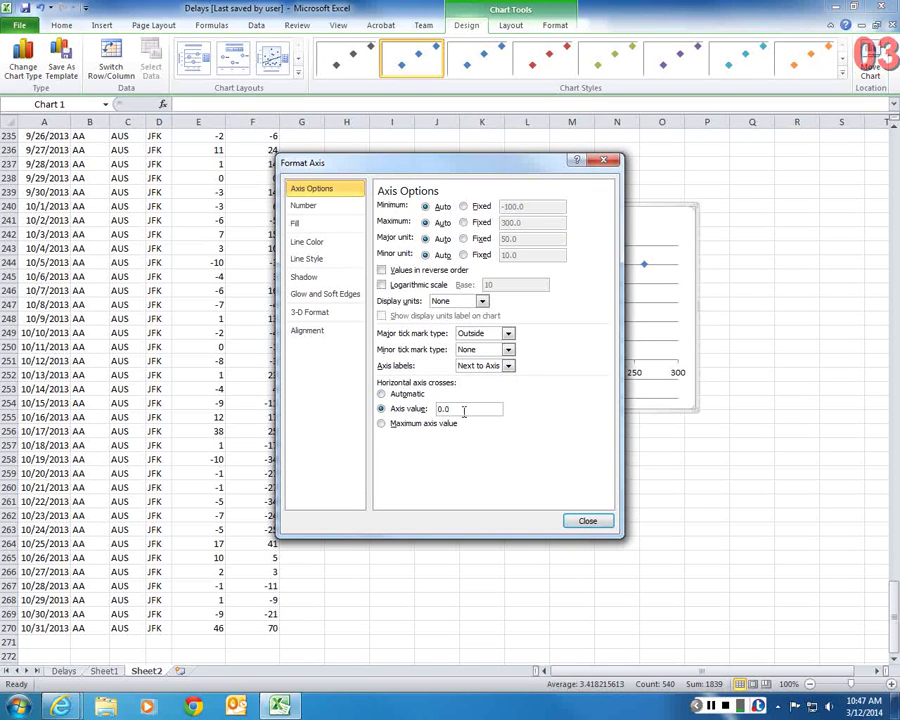
double_click(463, 411)
text(-100)
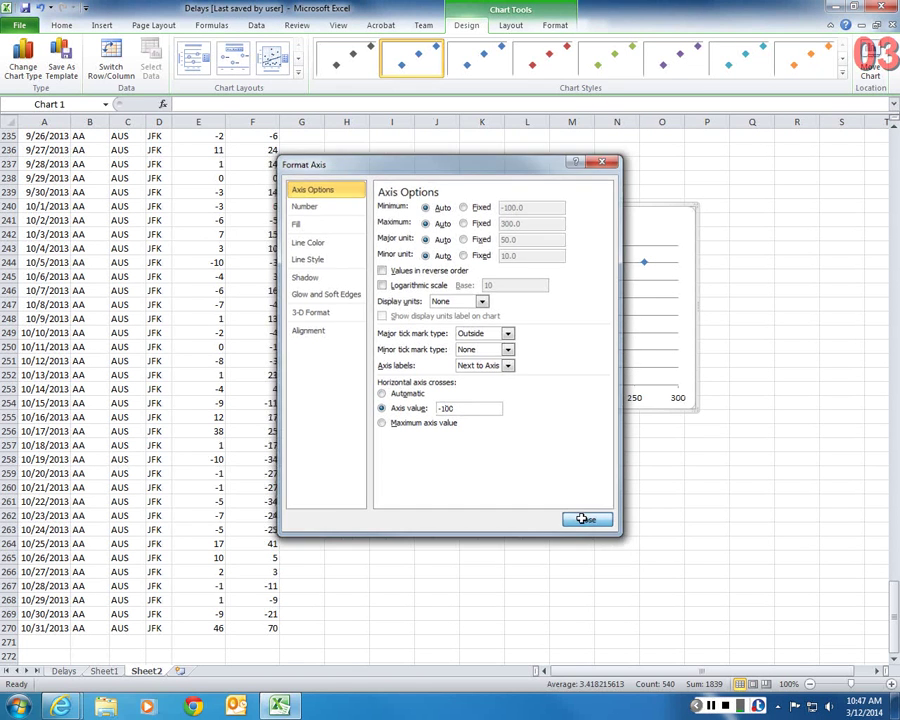
click(586, 520)
click(446, 413)
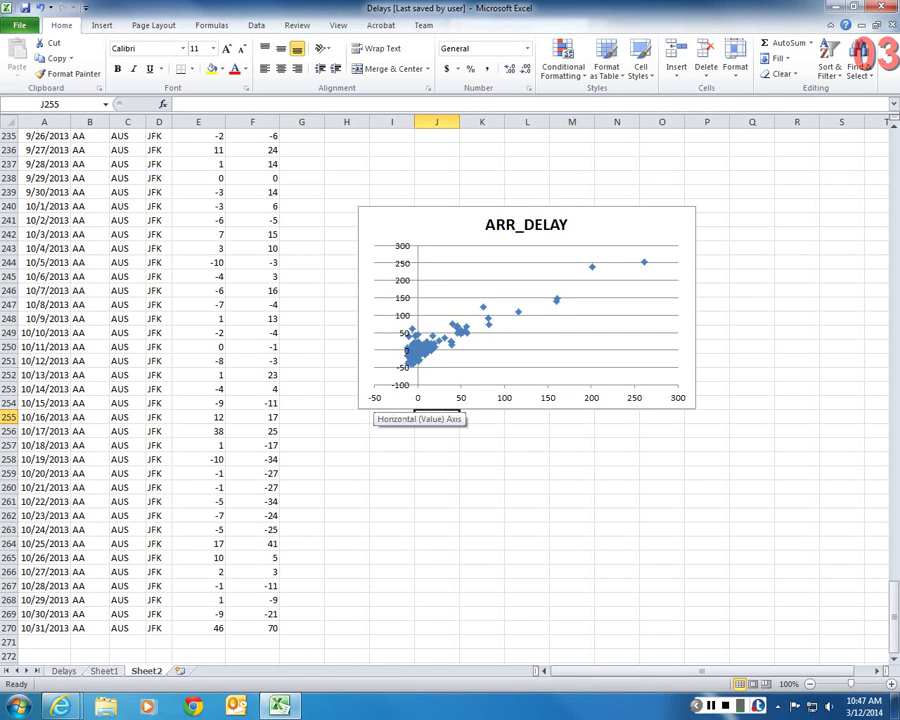
Make the vertical axis cross the horizontal axis at -50
right_click(374, 399)
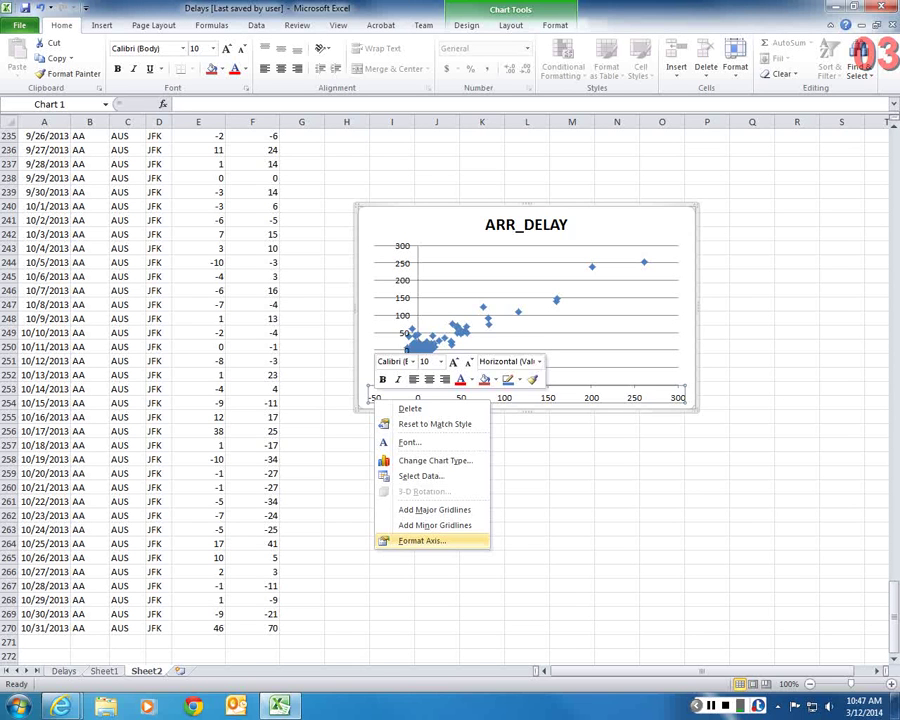
click(422, 540)
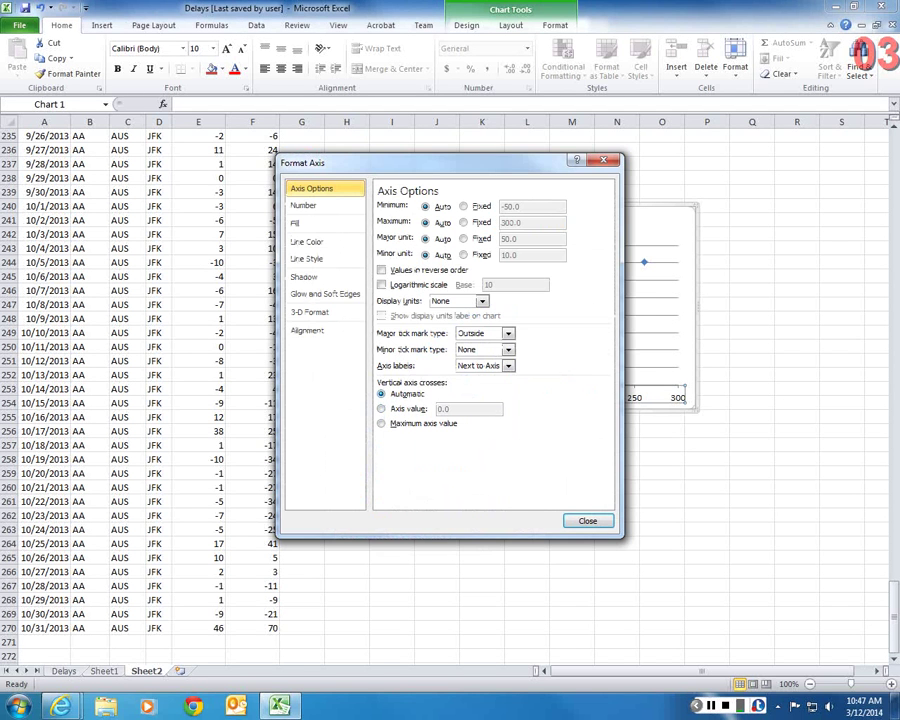
click(443, 408)
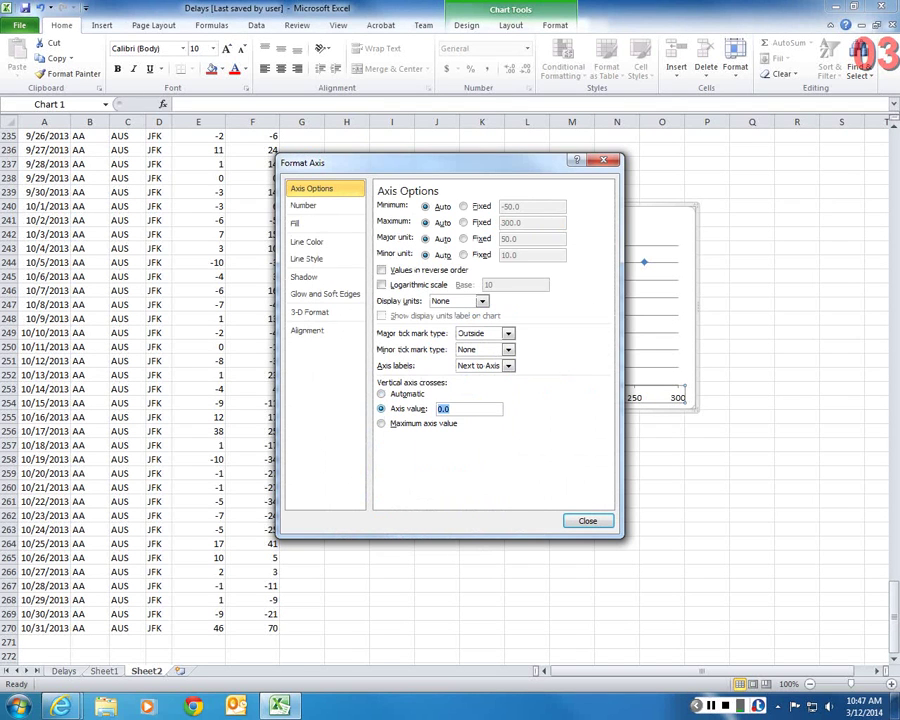
text(-50)
key(Return)
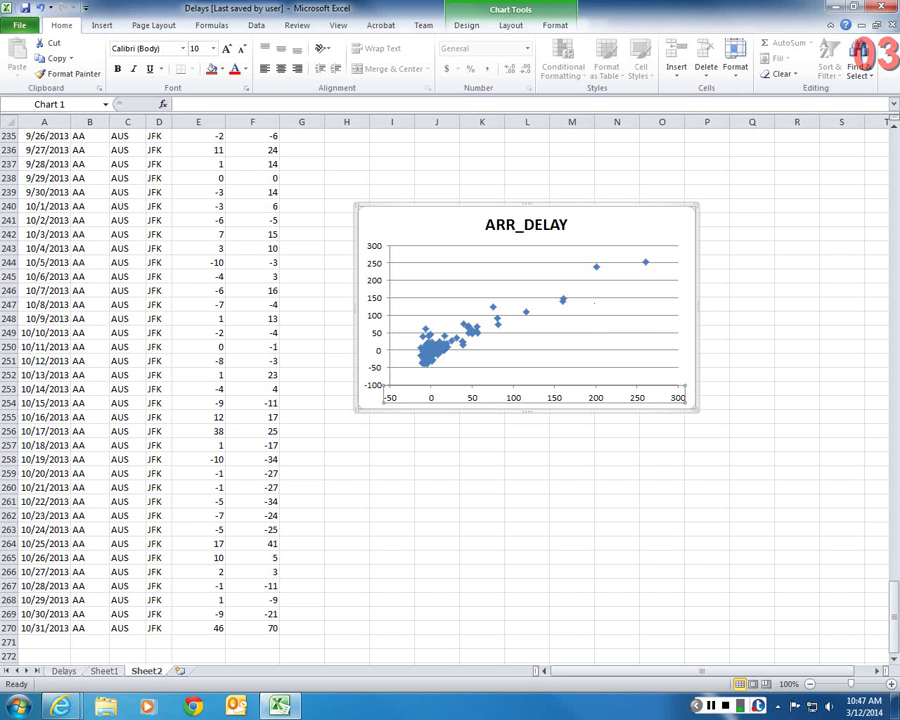
key(Down)
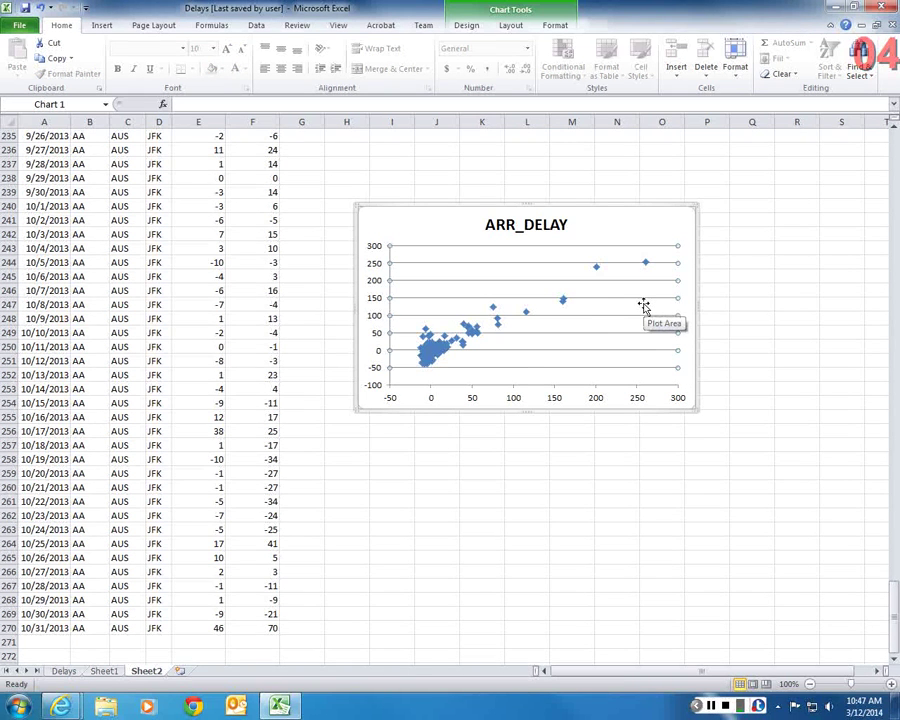
Delete the selected horizontal gridlines from the ARR_DELAY chart
key(Delete)
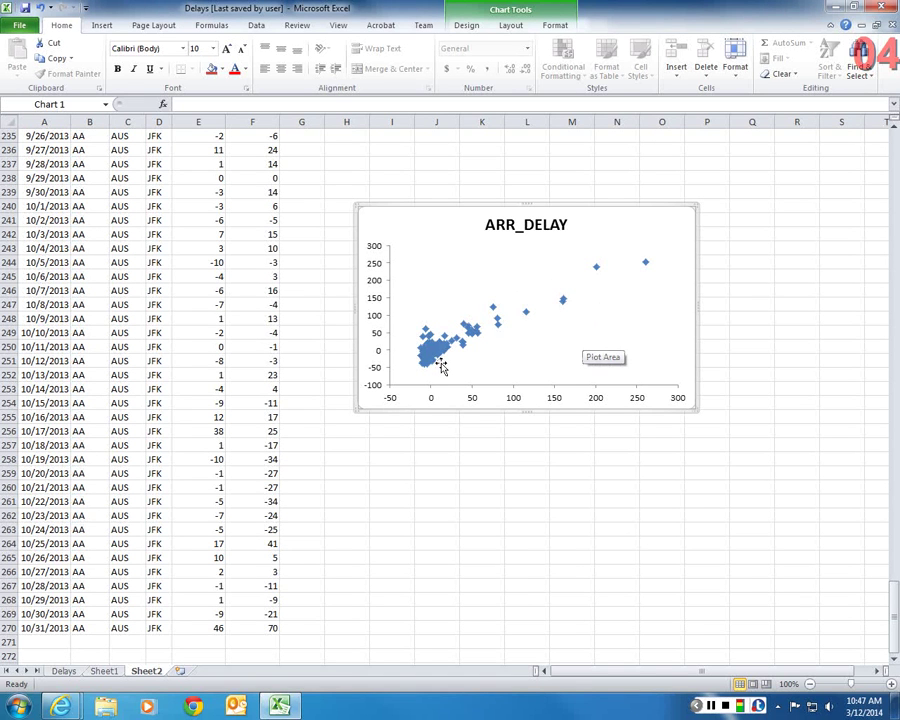
mouse_move(433, 360)
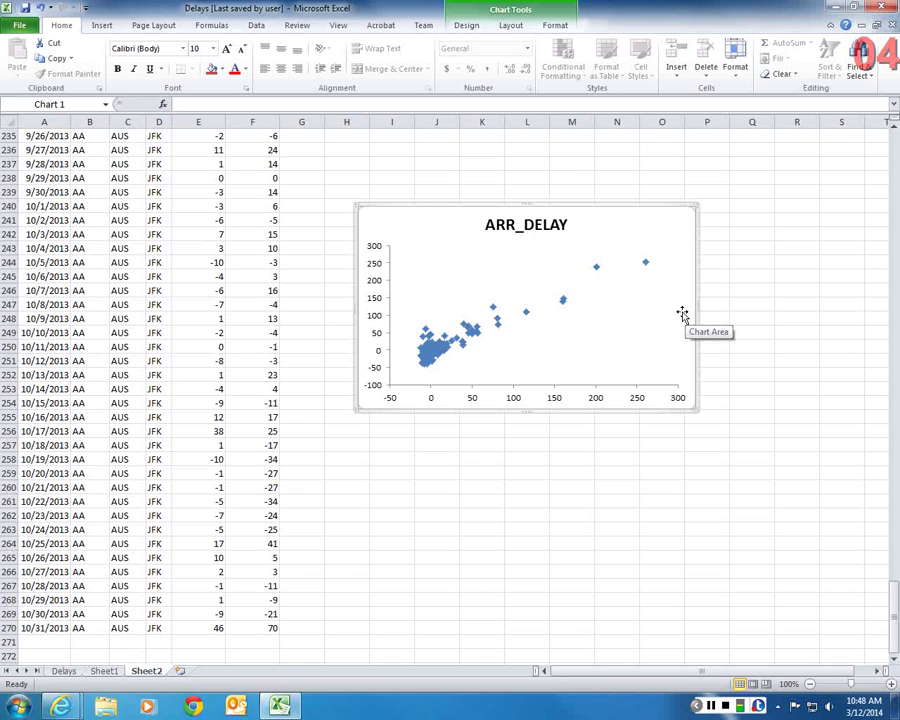
right_click(680, 236)
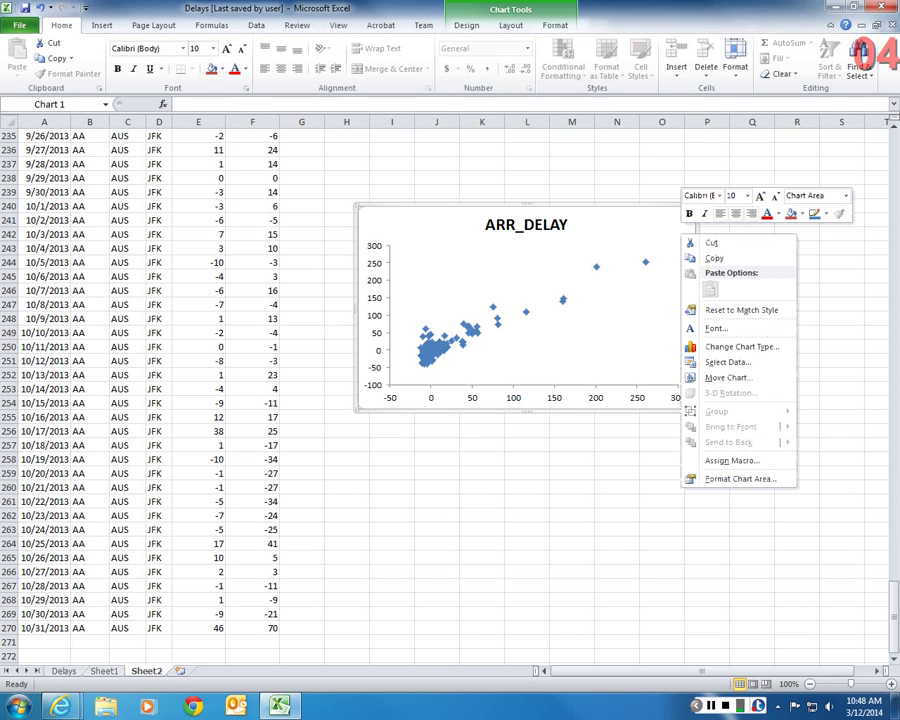
Add a linear trendline to the delay data series
right_click(645, 263)
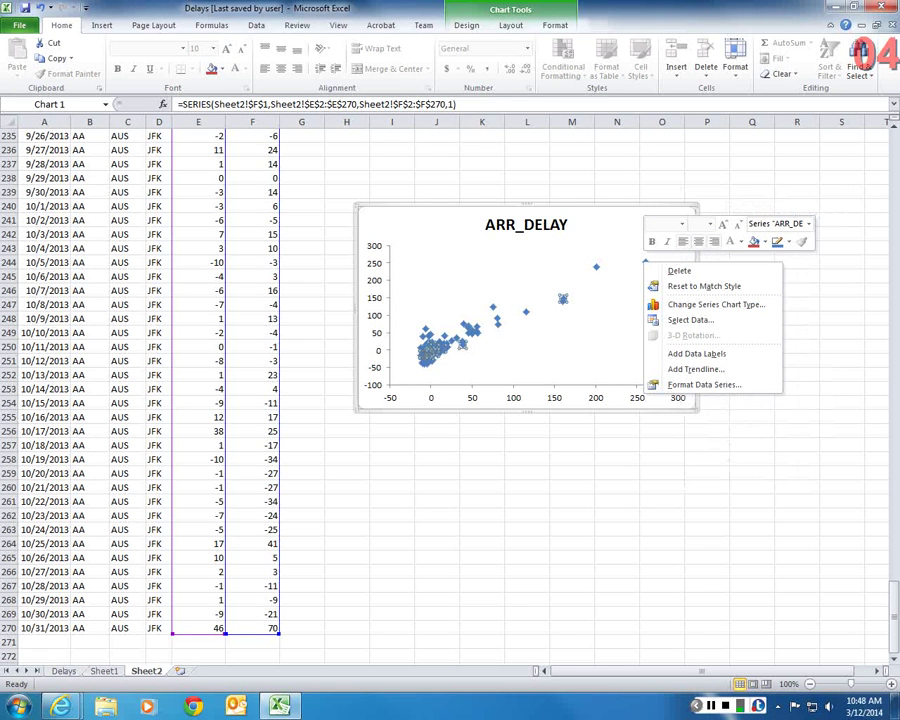
right_click(525, 312)
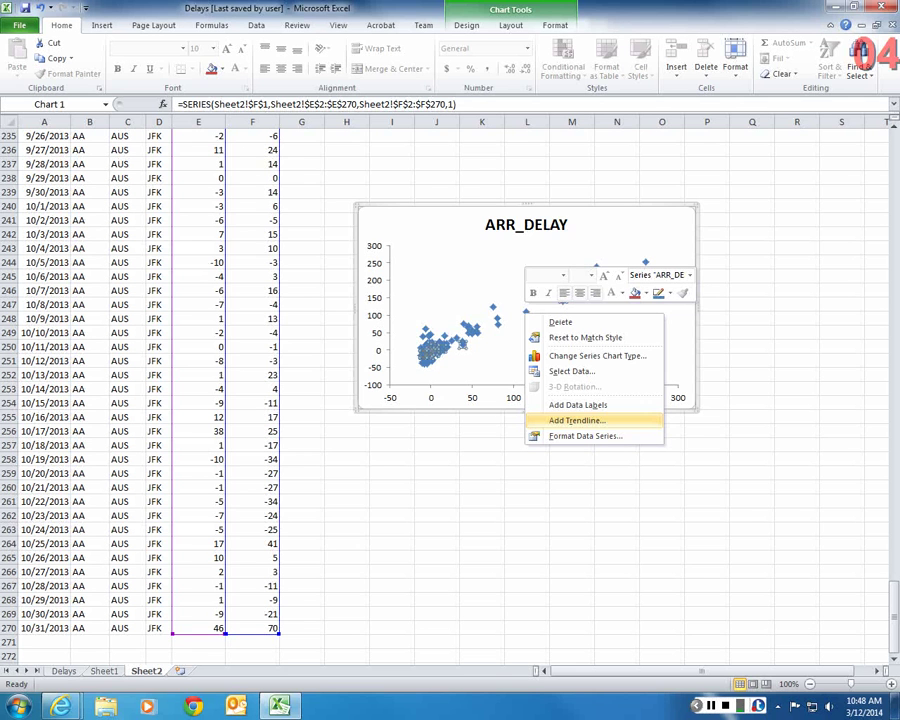
click(575, 420)
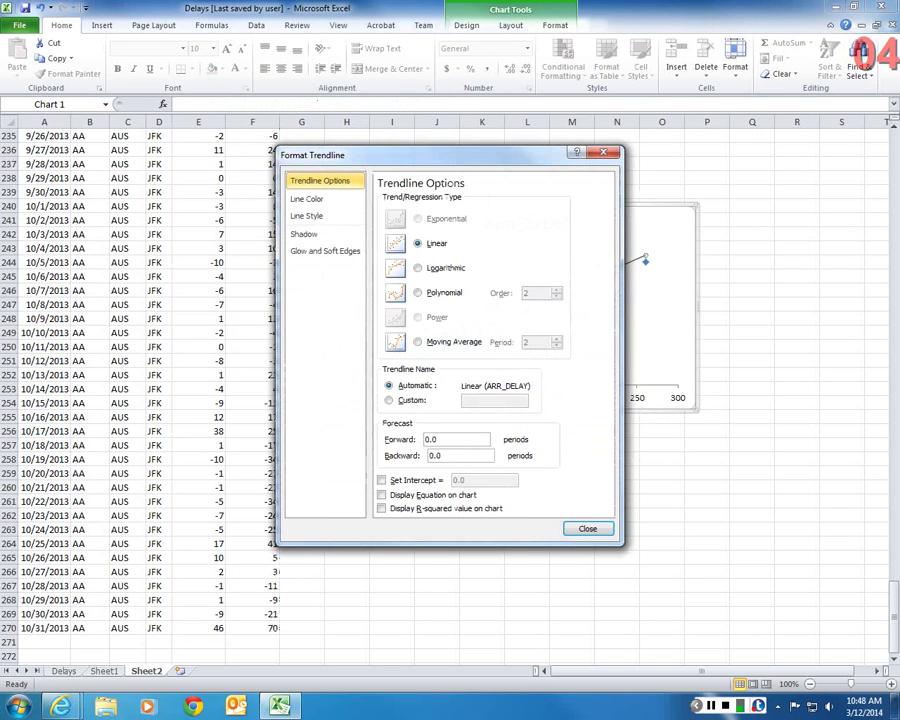
Shift the chart further left beside the data and close the trendline settings
drag(400, 155, 563, 167)
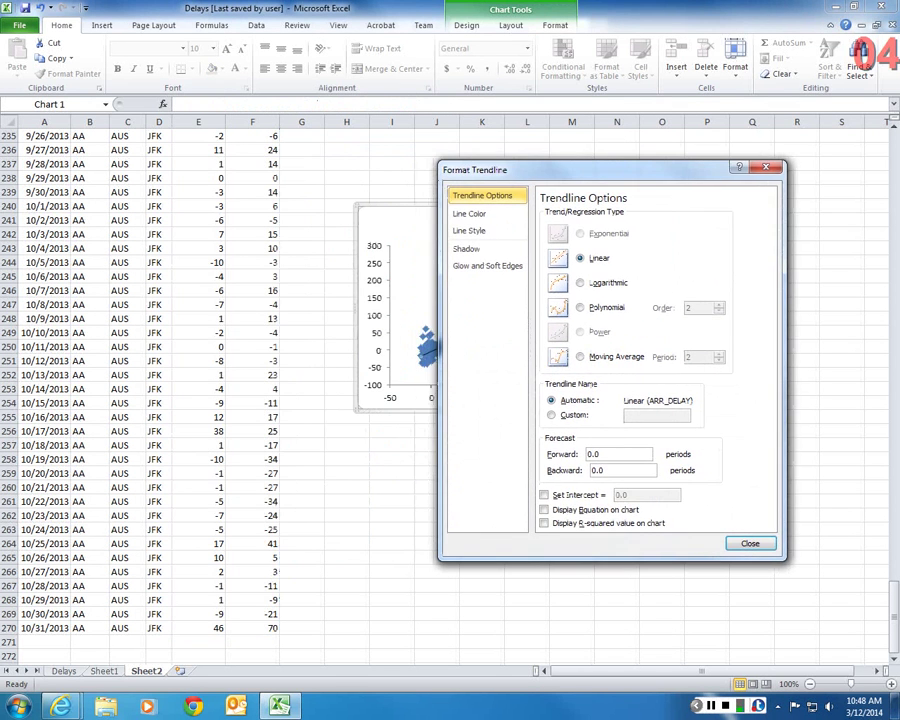
drag(380, 205, 191, 205)
key(Escape)
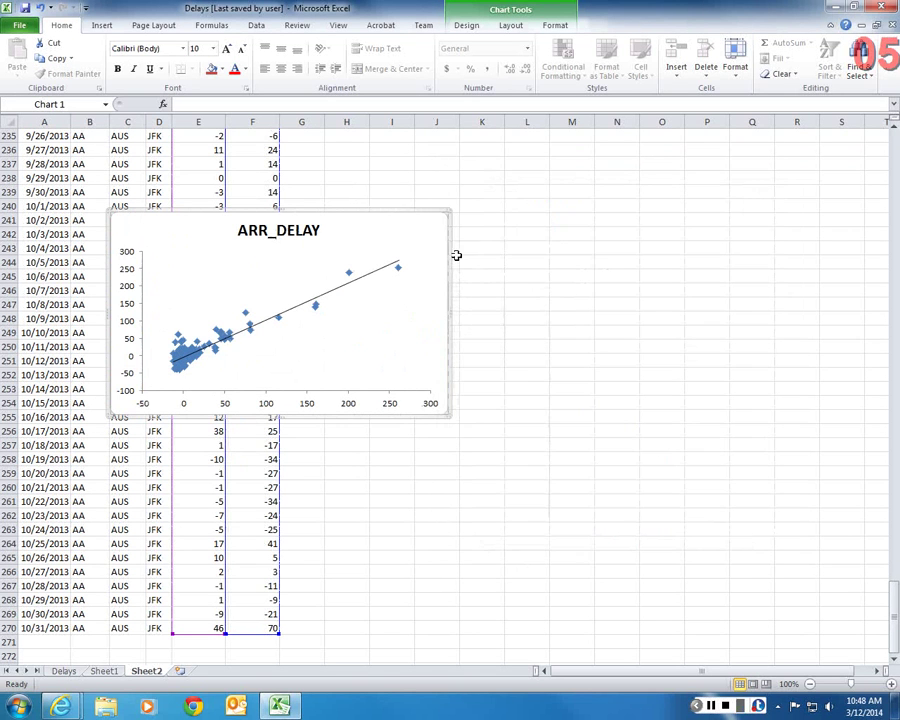
Try a logarithmic trendline on the series and dismiss the negative-values warning
right_click(398, 267)
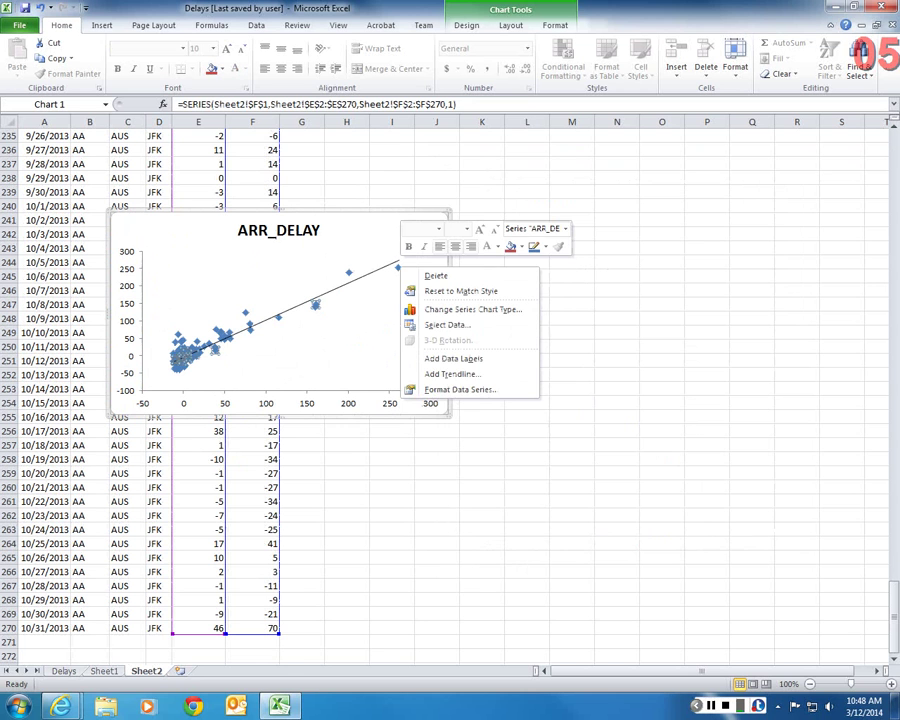
click(440, 374)
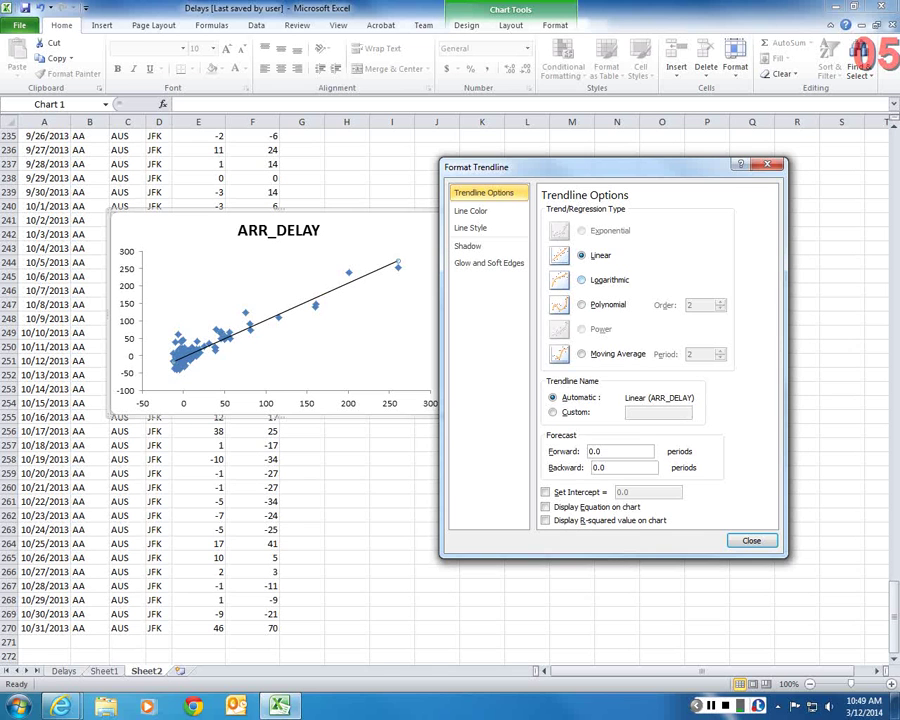
click(581, 279)
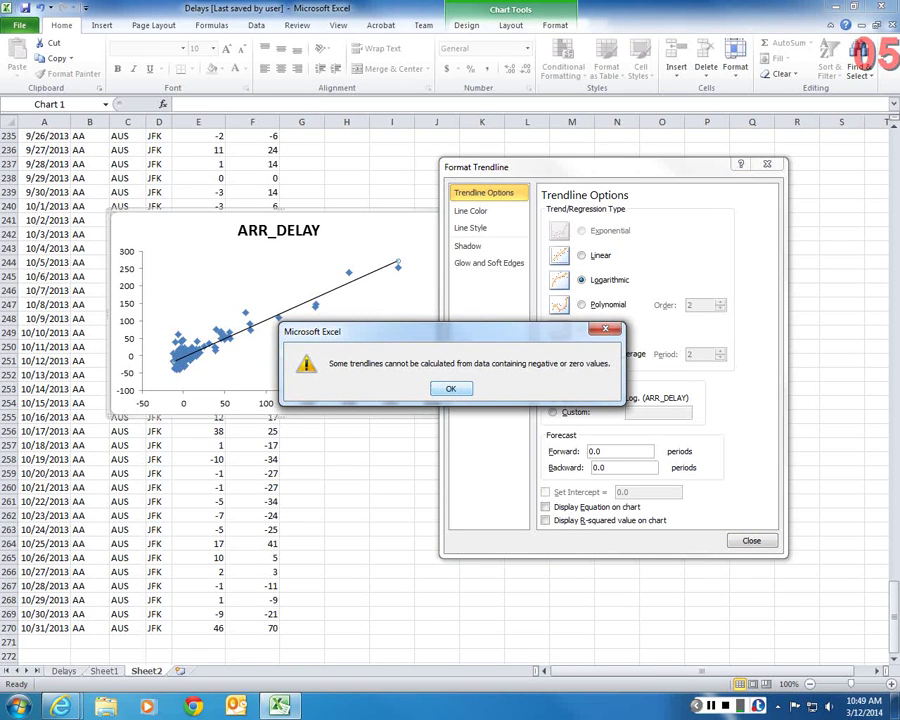
key(Return)
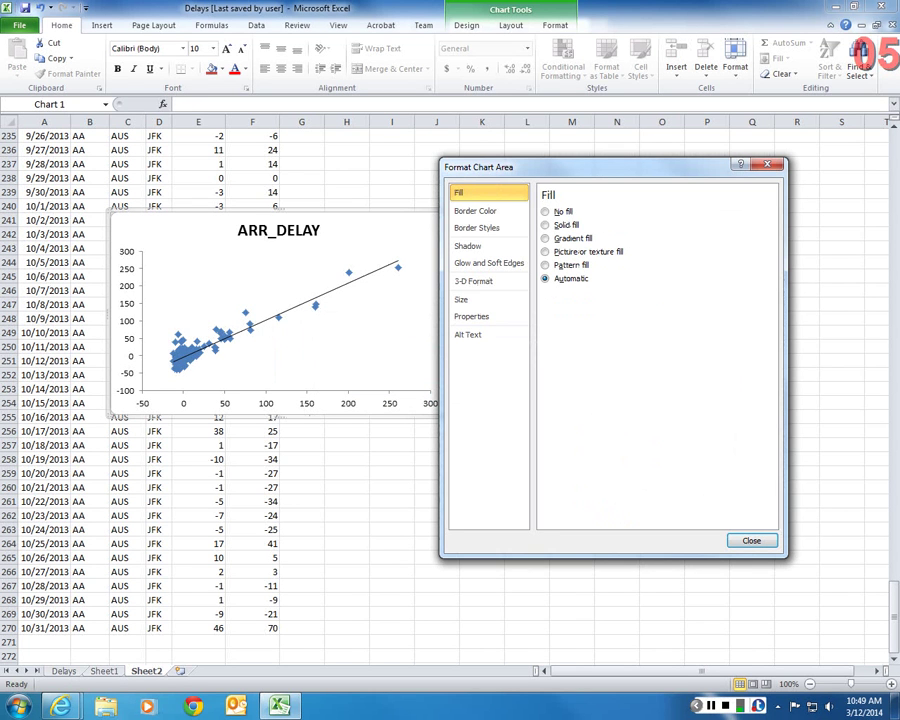
Add another trendline set to a 2nd-order polynomial and close its settings
right_click(349, 272)
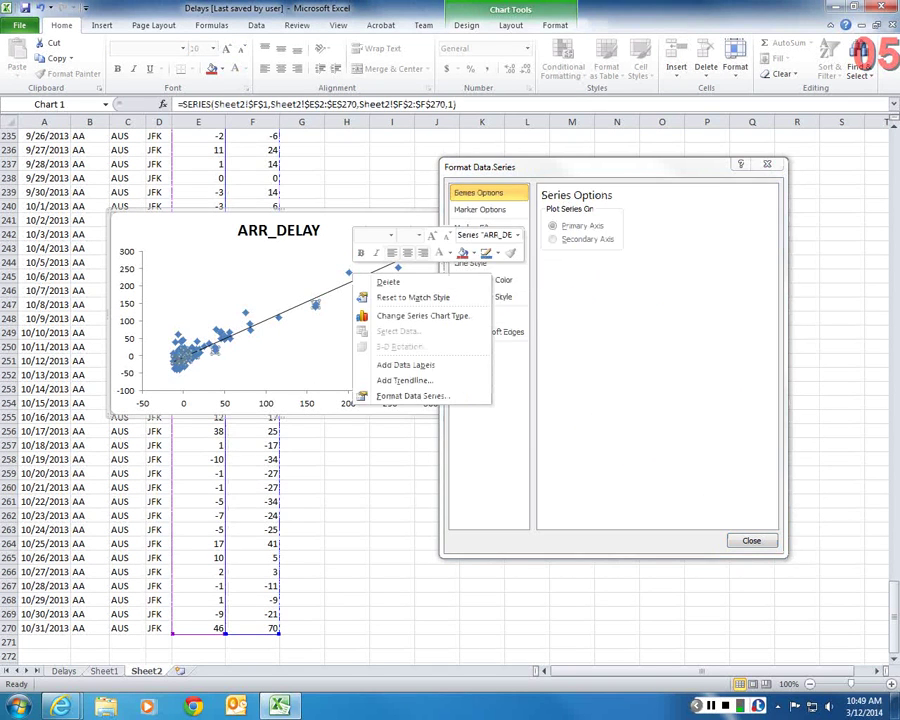
click(402, 380)
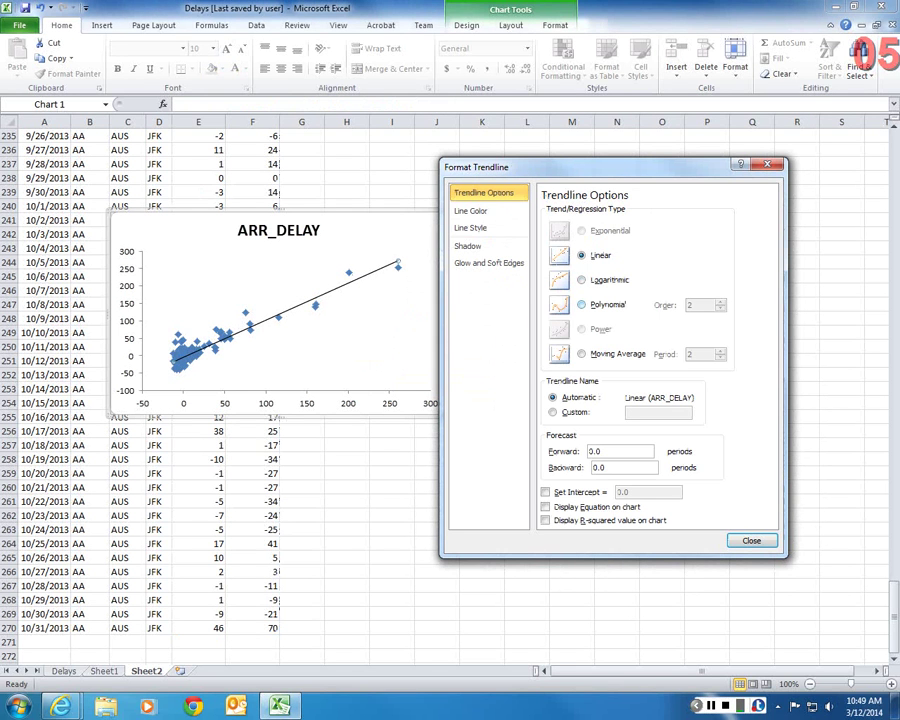
click(581, 304)
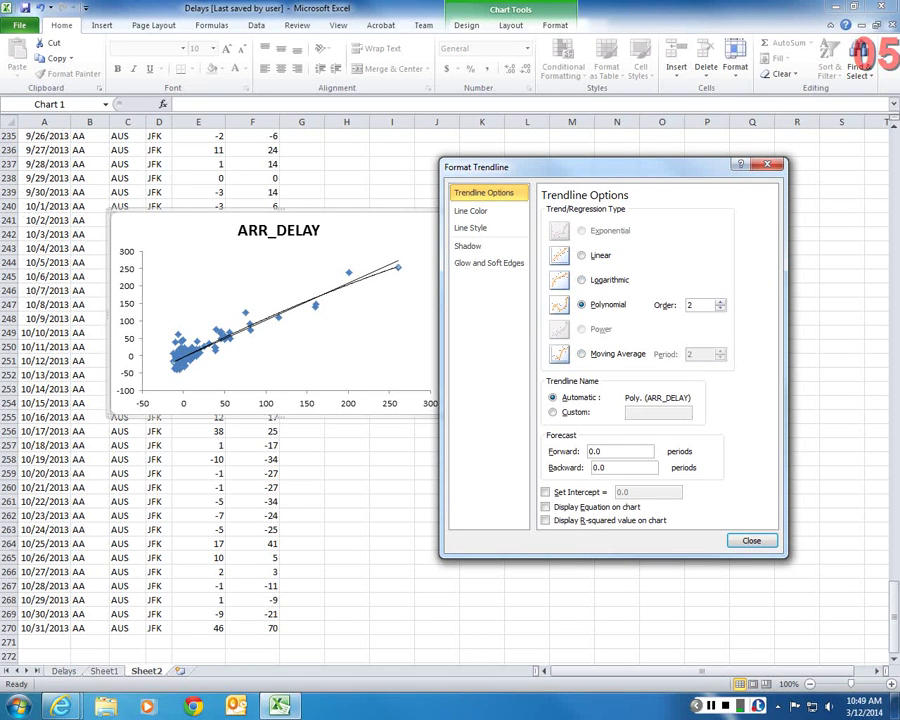
click(749, 540)
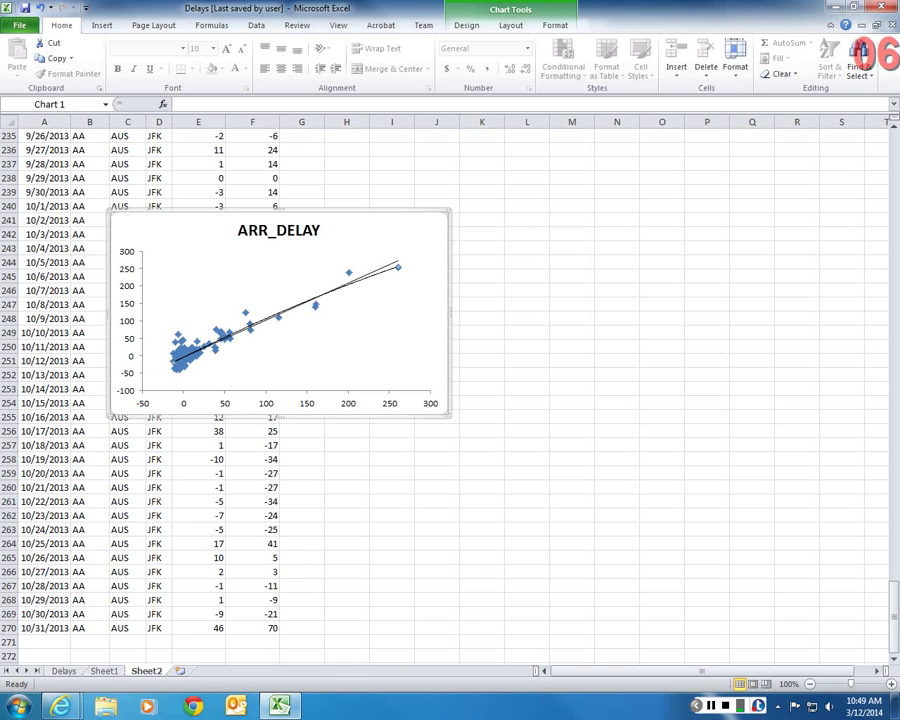
click(386, 273)
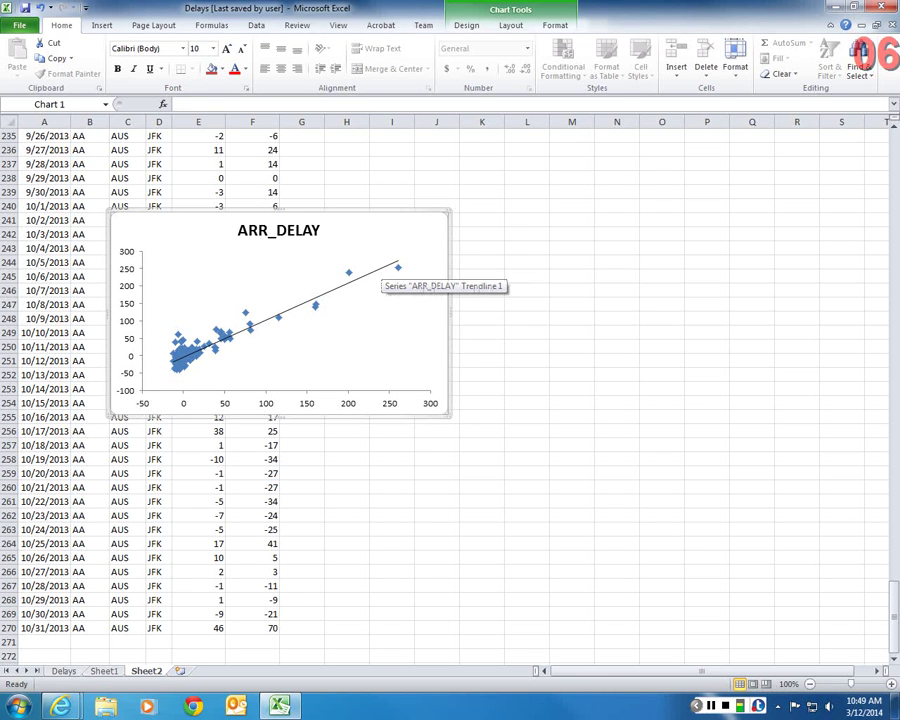
Display the trendline equation y = 1.0623x - 4.2953 and R² = 0.8112, then drag the label down
right_click(397, 265)
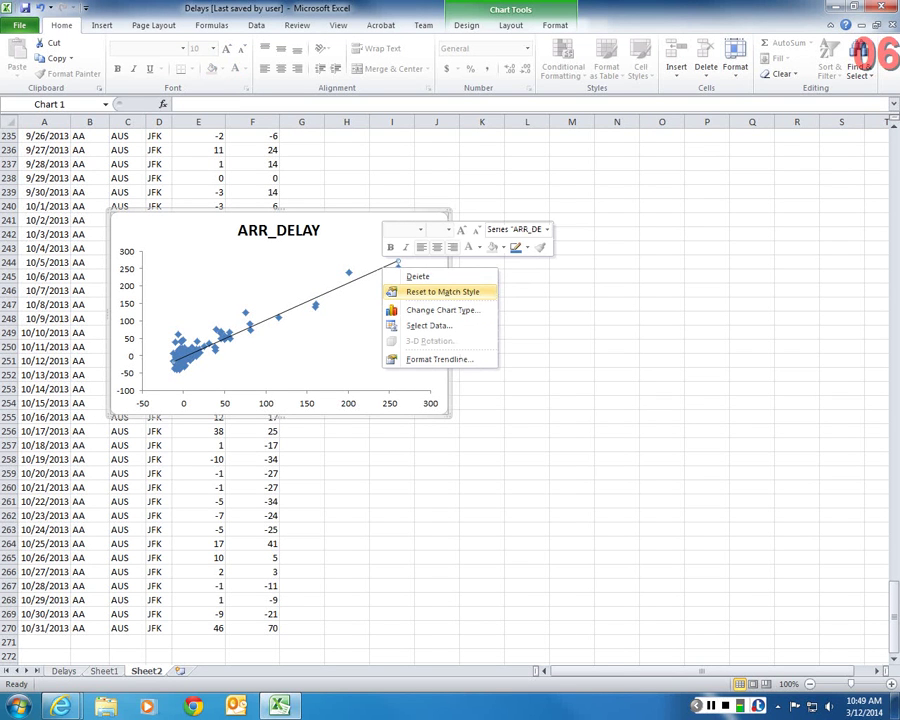
click(412, 359)
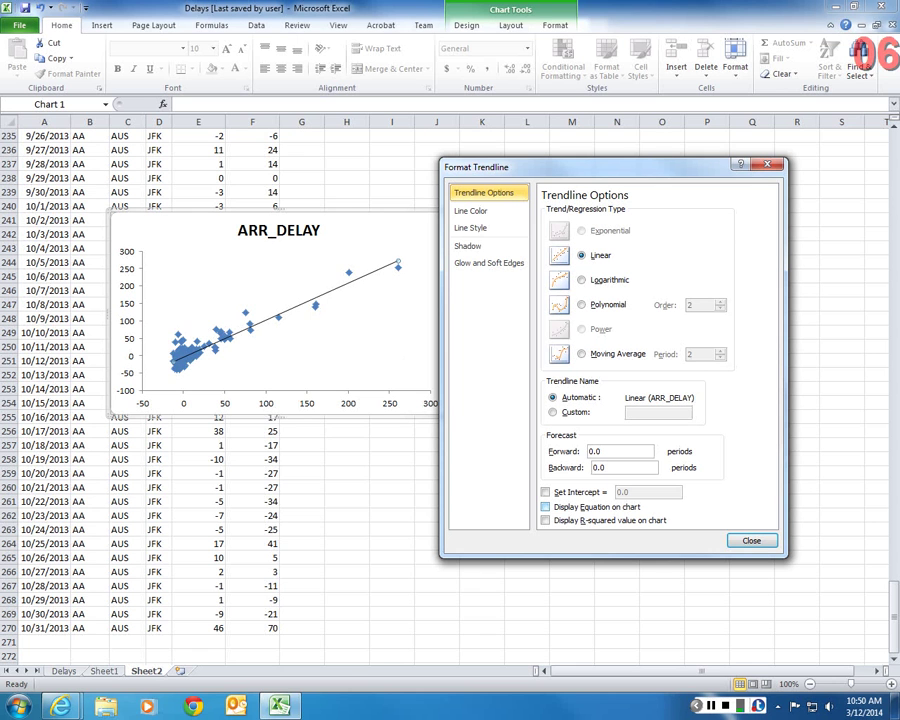
click(545, 507)
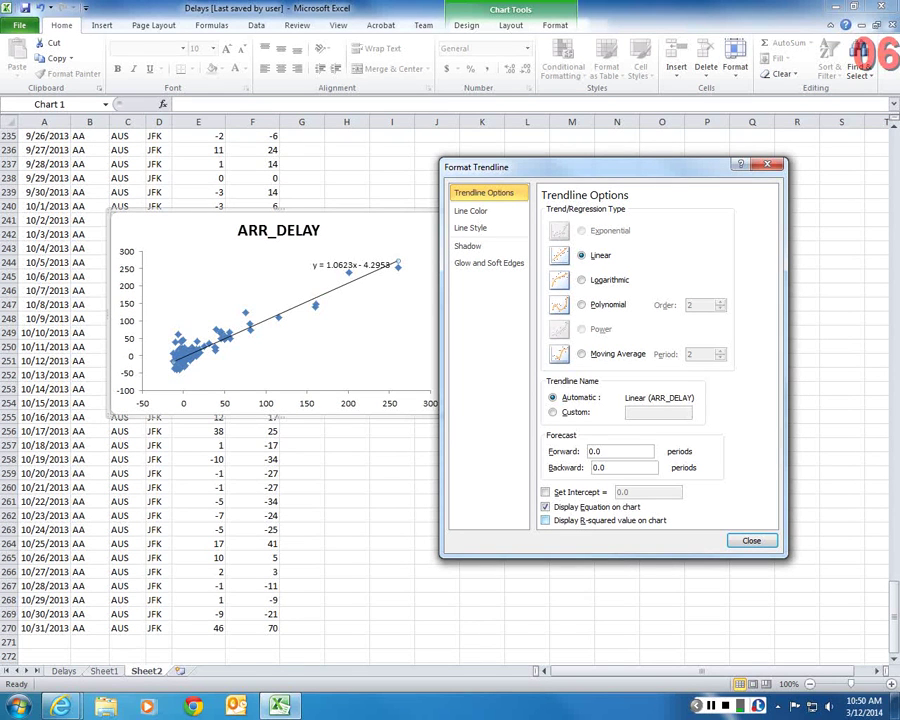
click(545, 520)
click(751, 540)
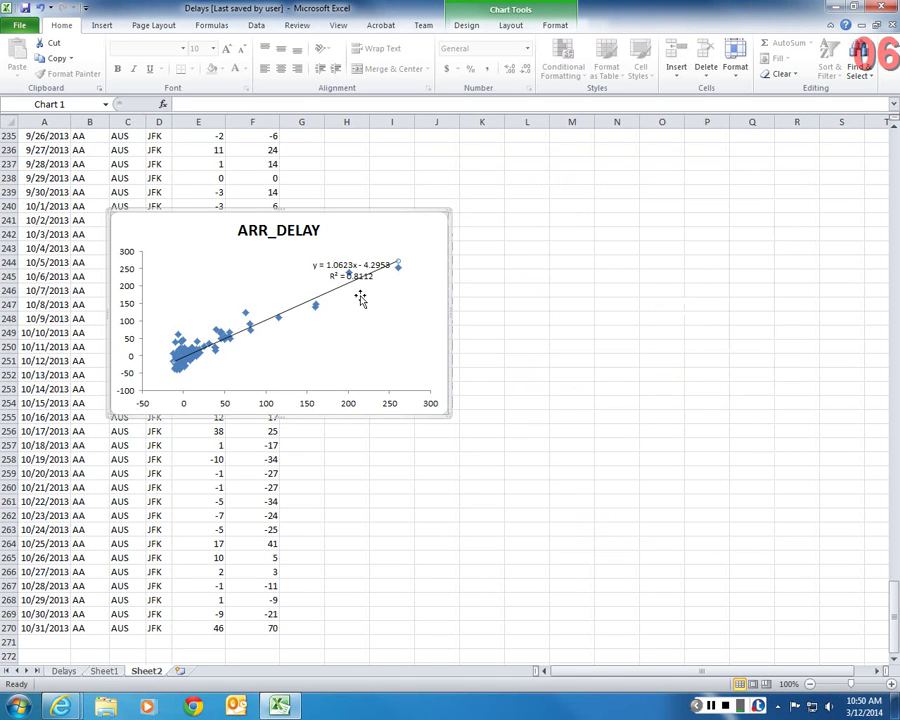
click(378, 268)
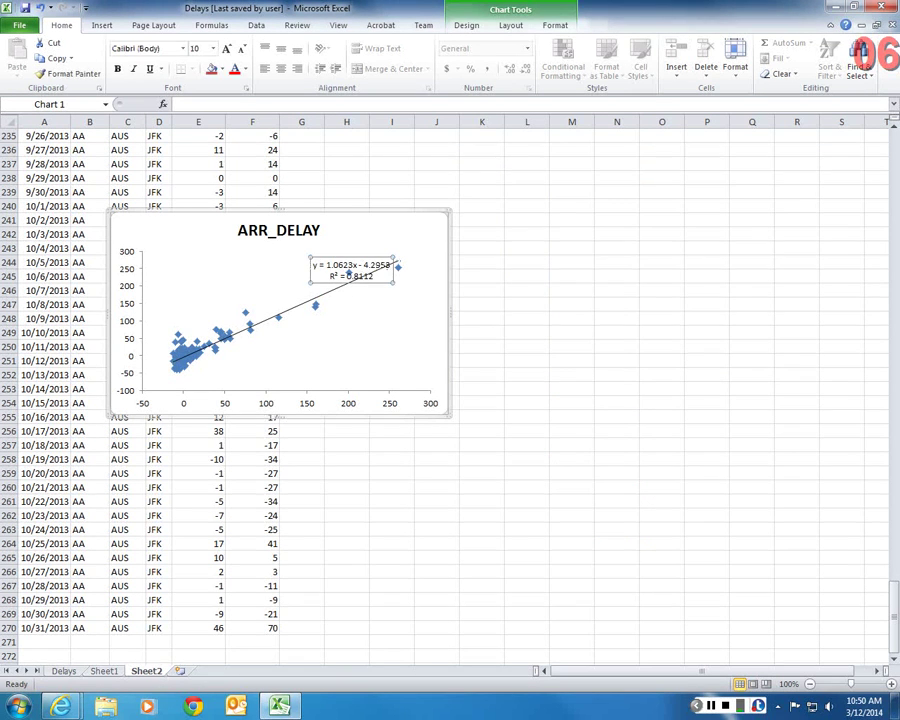
drag(372, 287, 389, 357)
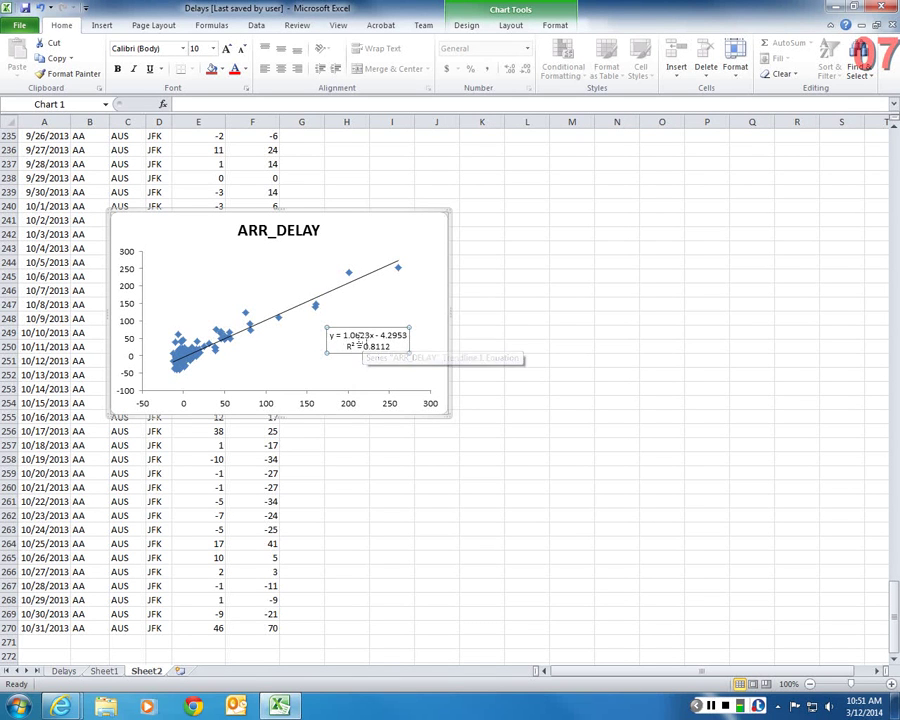
Drag across the y = 1.0623x - 4.2953, R² = 0.8112 label to highlight its text
drag(342, 335, 408, 336)
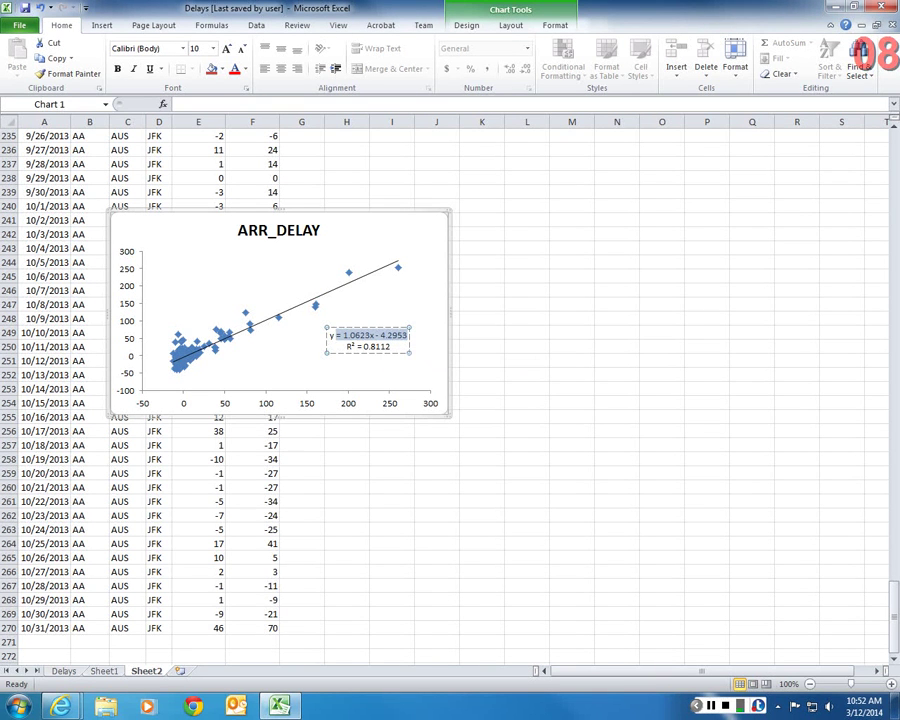
click(360, 404)
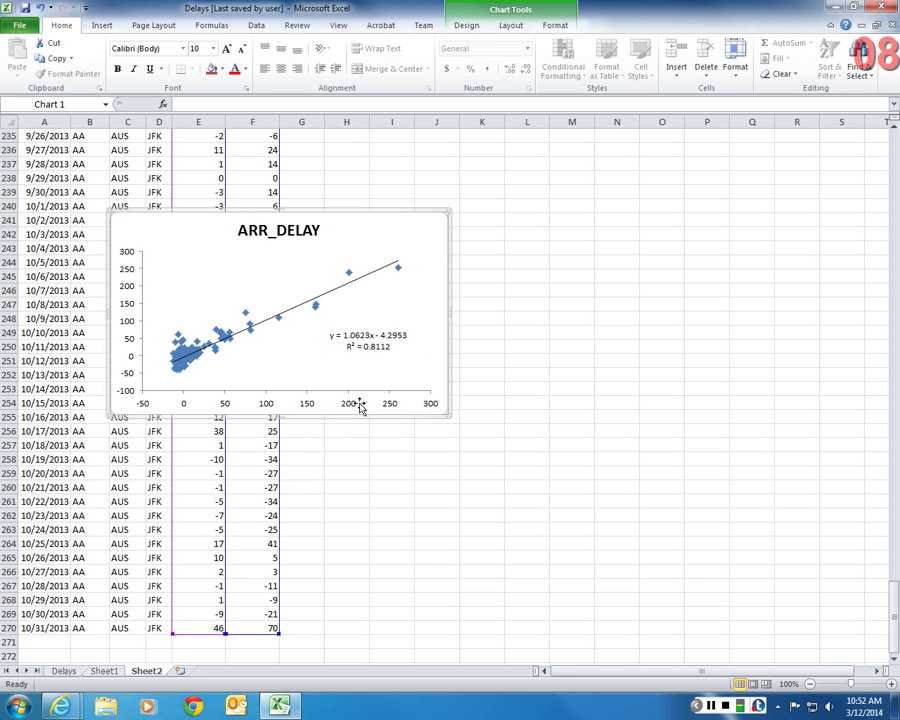